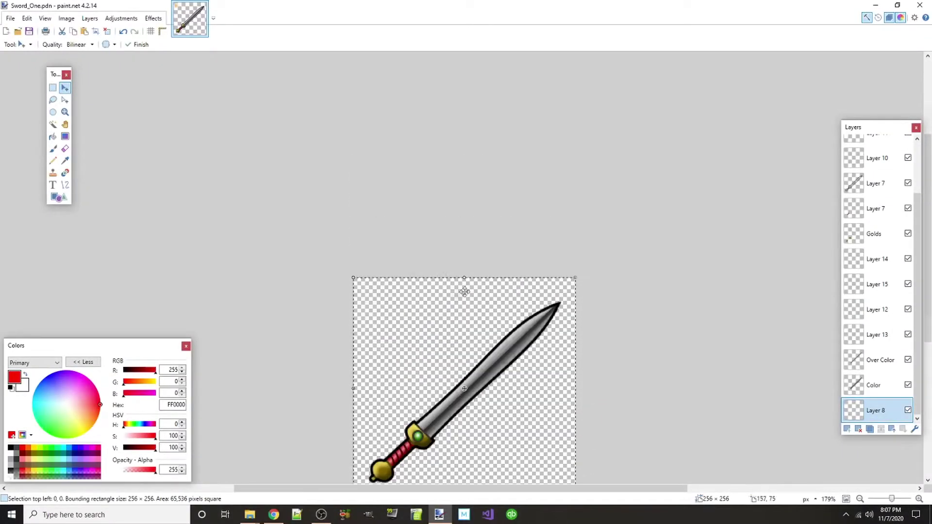
# Clear the current selection, then select the entire canvas.
pyautogui.scroll(-2, 466, 294)
pyautogui.scroll(2, 478, 298)
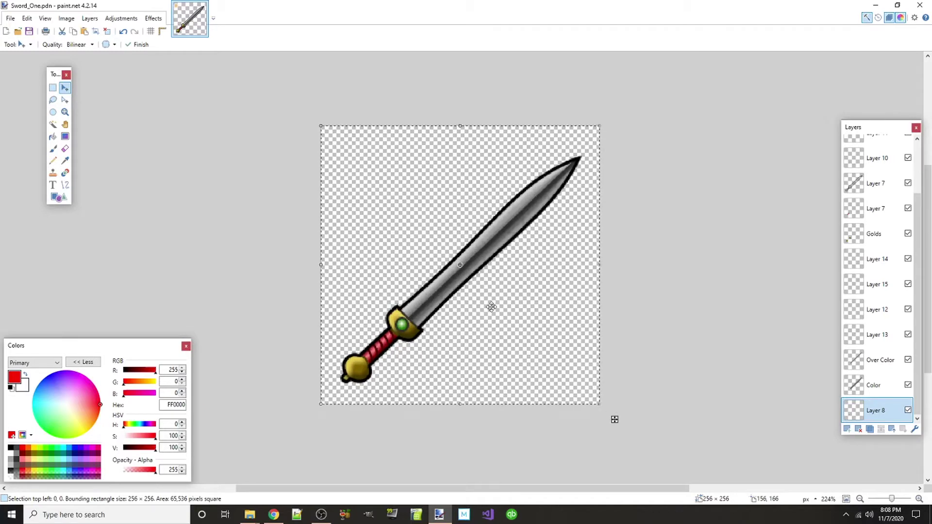
pyautogui.scroll(1, 491, 307)
pyautogui.scroll(-2, 513, 311)
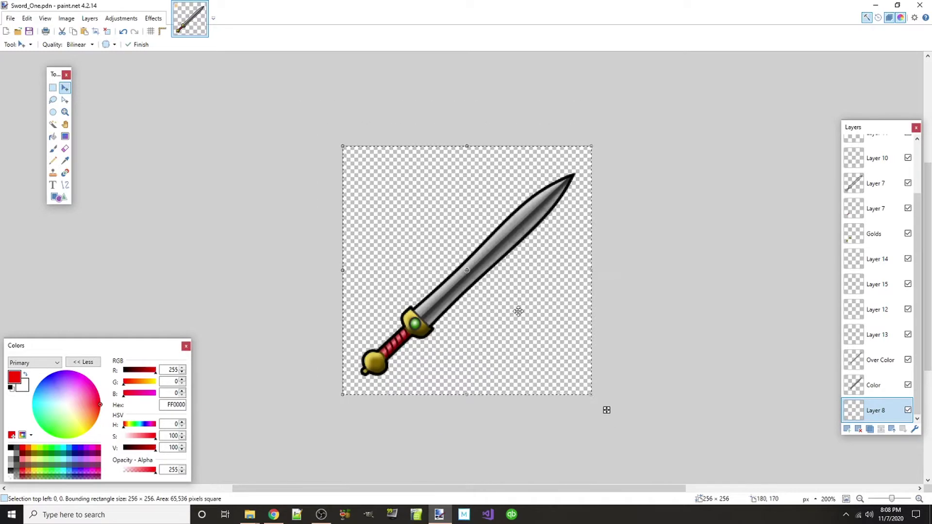
pyautogui.scroll(-1, 519, 311)
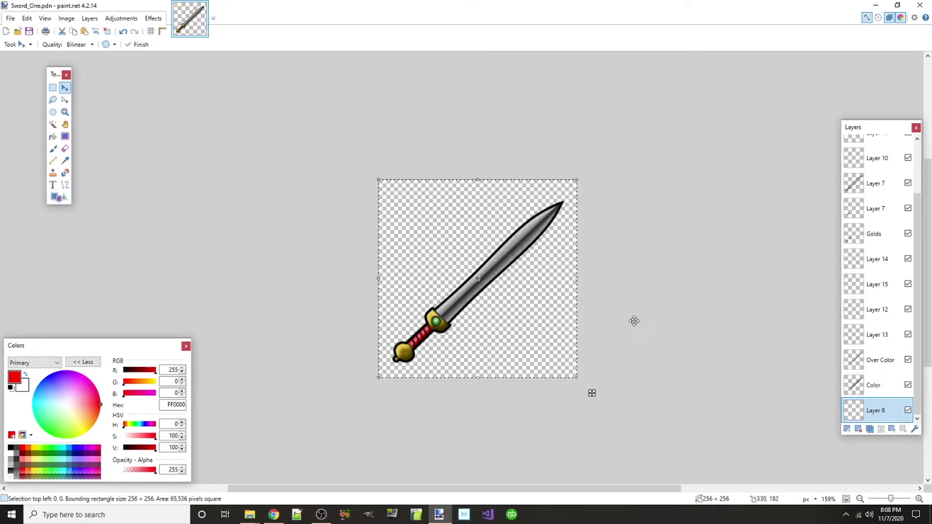
pyautogui.hotkey('ctrl', 'd')
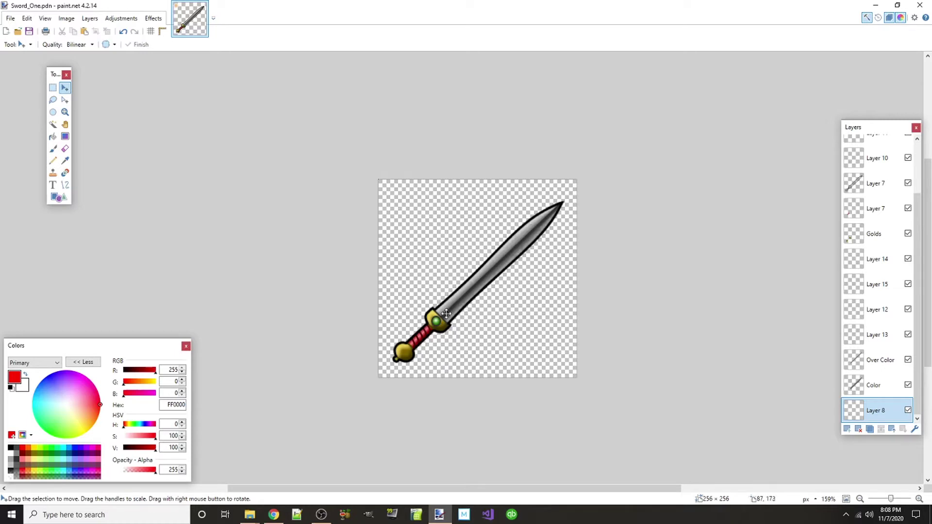
pyautogui.hotkey('ctrl', 'a')
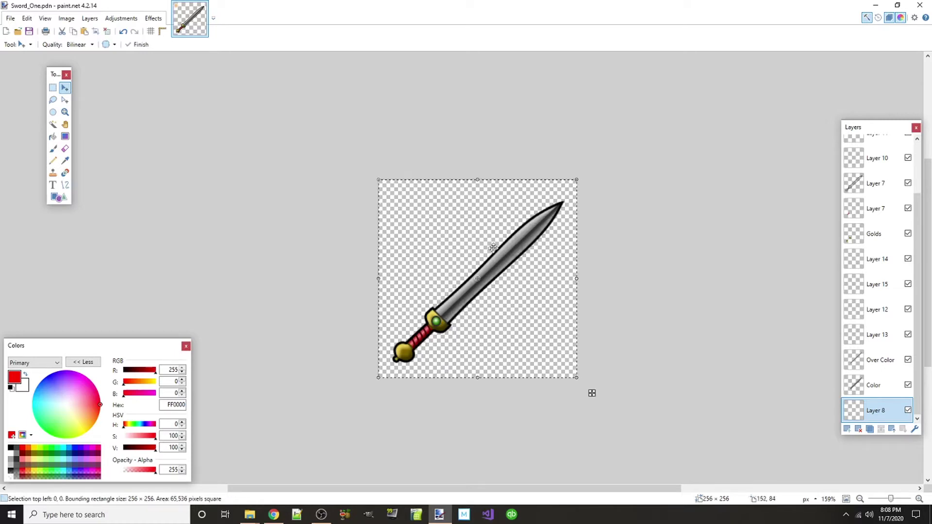
pyautogui.scroll(2, 496, 287)
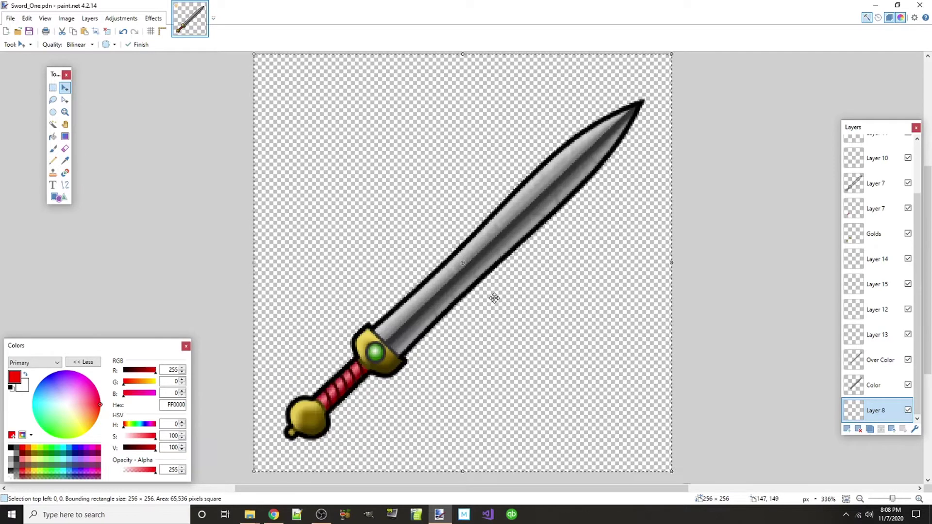
pyautogui.scroll(-1, 495, 299)
pyautogui.scroll(-2, 494, 298)
pyautogui.scroll(3, 500, 272)
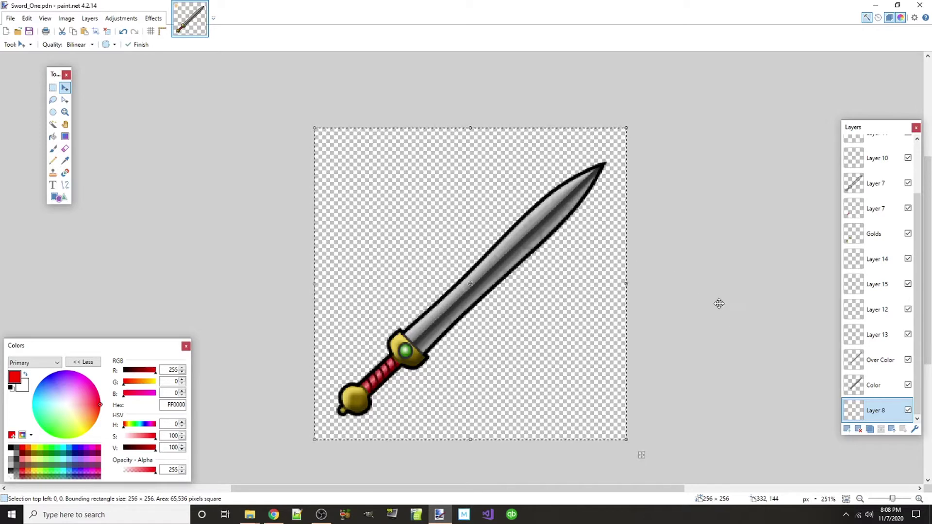
# Add a bottom layer filled solid black with the Paint Bucket, then another empty layer above.
pyautogui.click(846, 429)
pyautogui.click(883, 410)
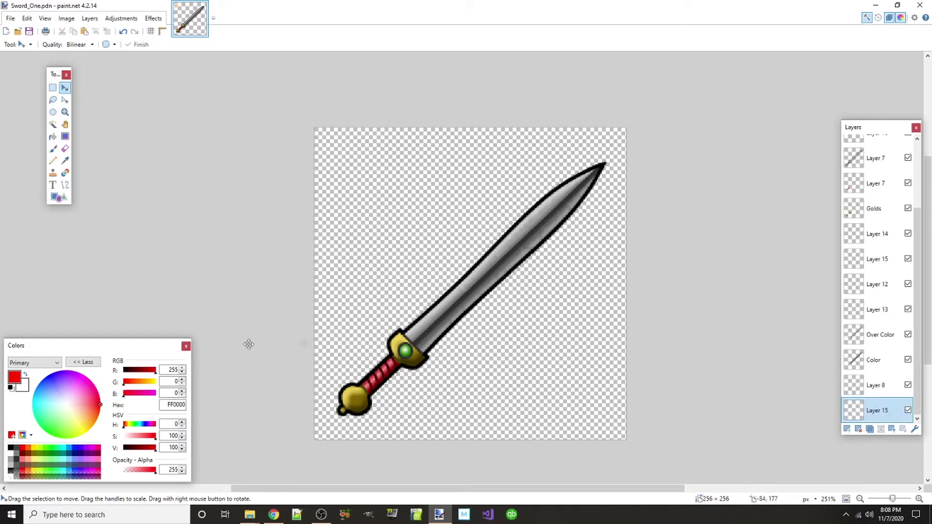
pyautogui.click(13, 447)
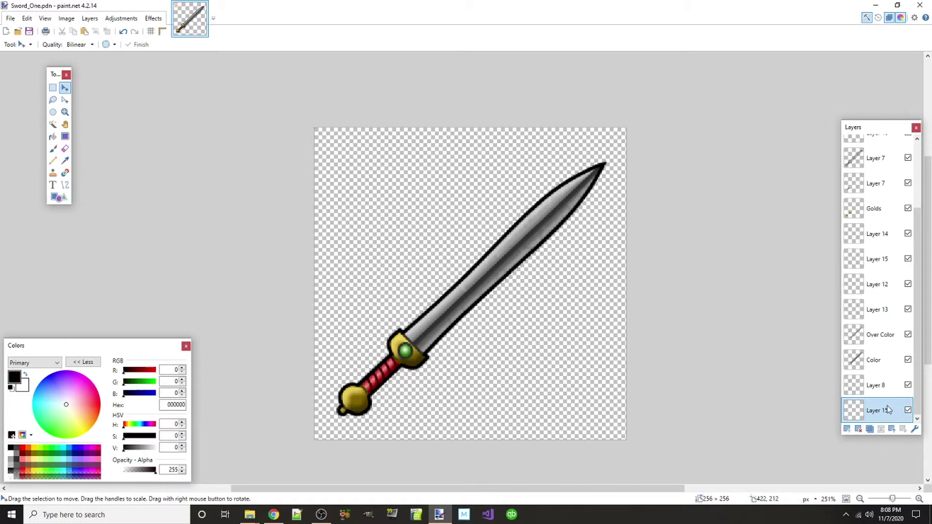
pyautogui.click(53, 136)
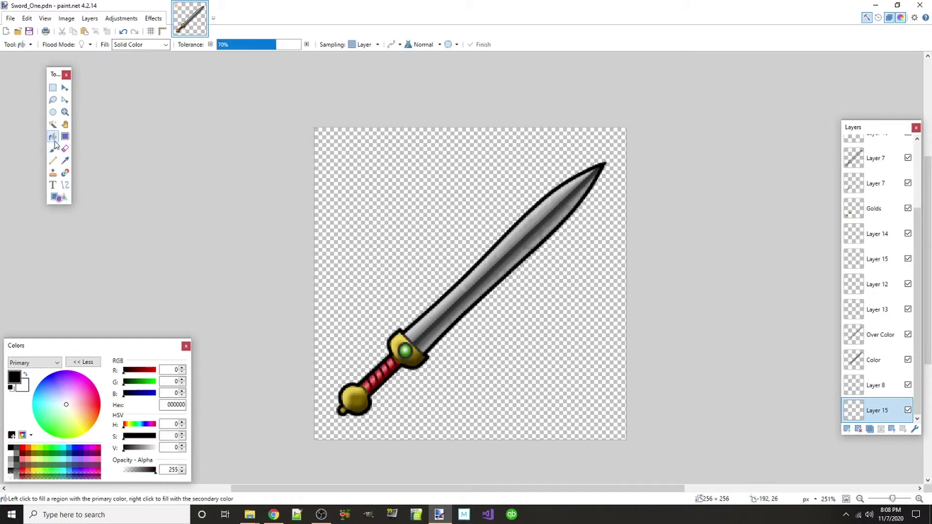
pyautogui.click(416, 224)
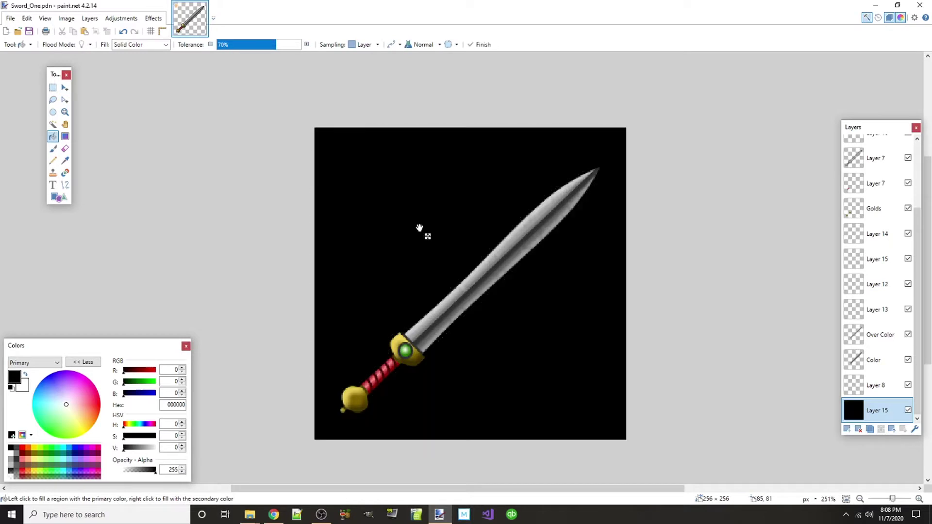
pyautogui.click(846, 430)
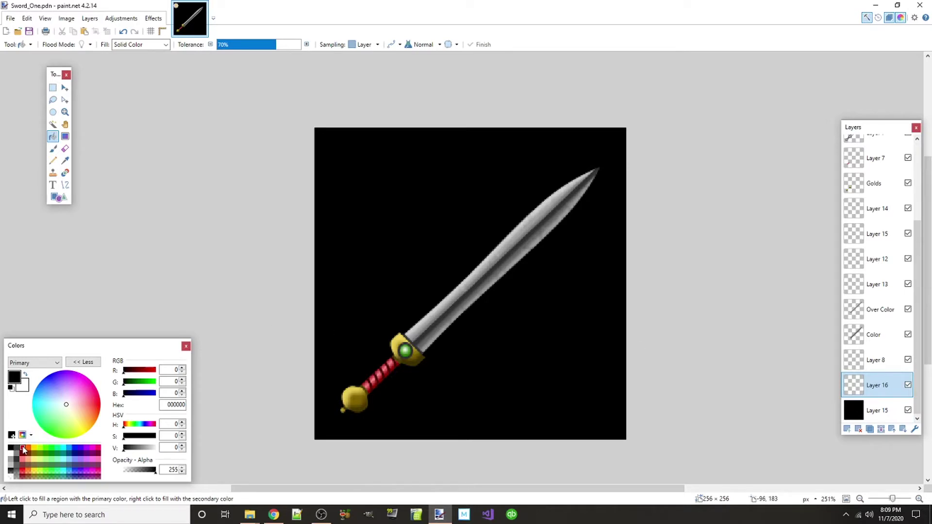
# Set the primary colour back to pure red.
pyautogui.click(24, 448)
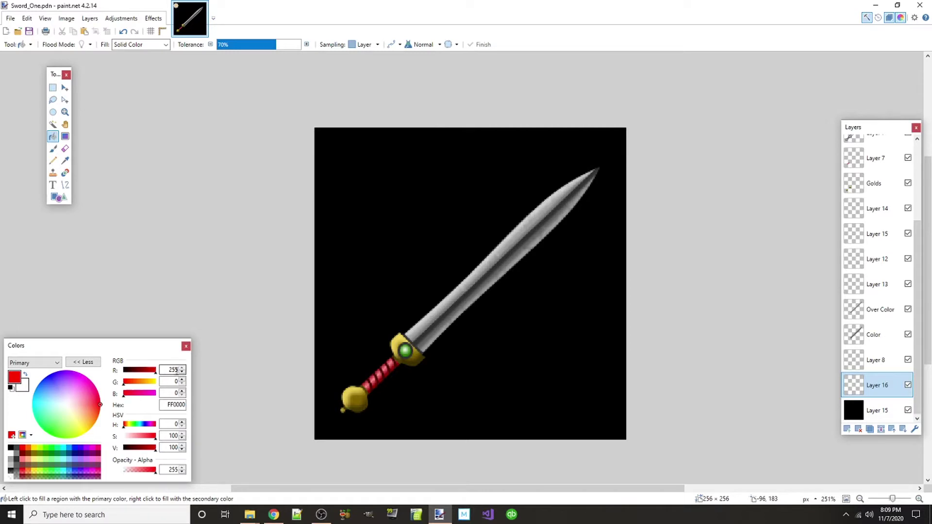
pyautogui.click(175, 380)
pyautogui.click(176, 392)
# On the first Layer 7, Magic Wand select the blade's lighter upper and darker lower halves.
pyautogui.click(53, 124)
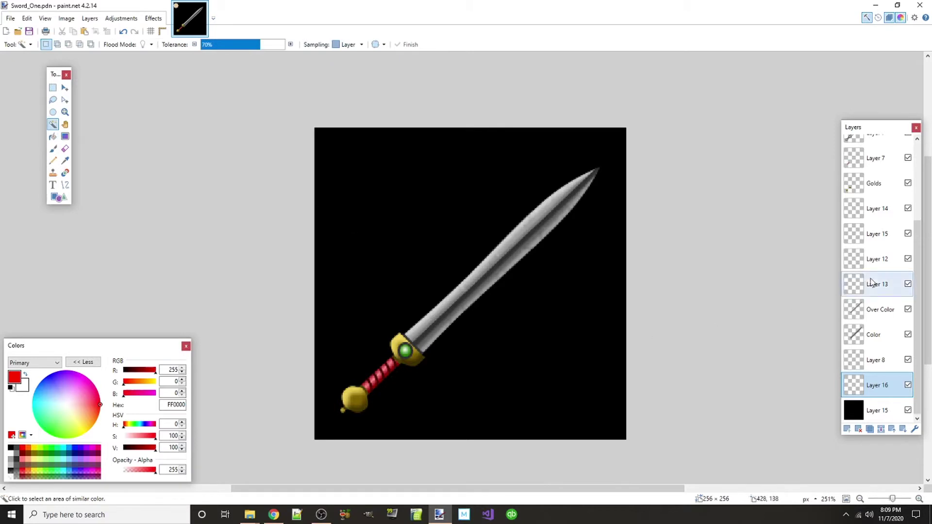
pyautogui.scroll(3, 890, 296)
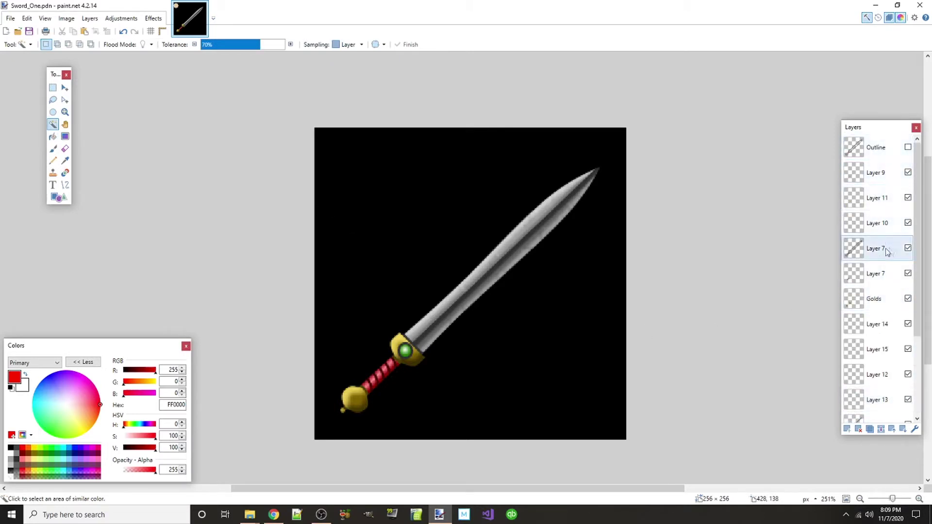
pyautogui.click(888, 250)
pyautogui.click(527, 229)
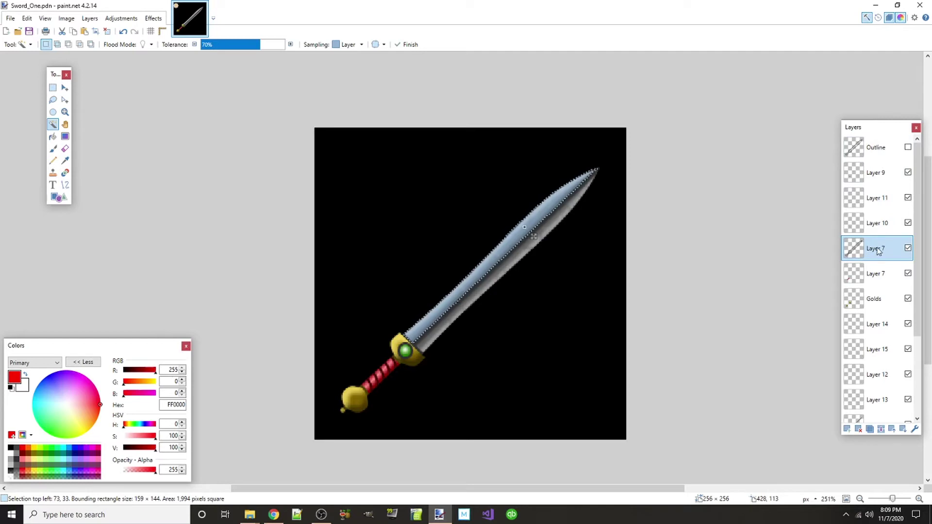
pyautogui.scroll(4, 495, 265)
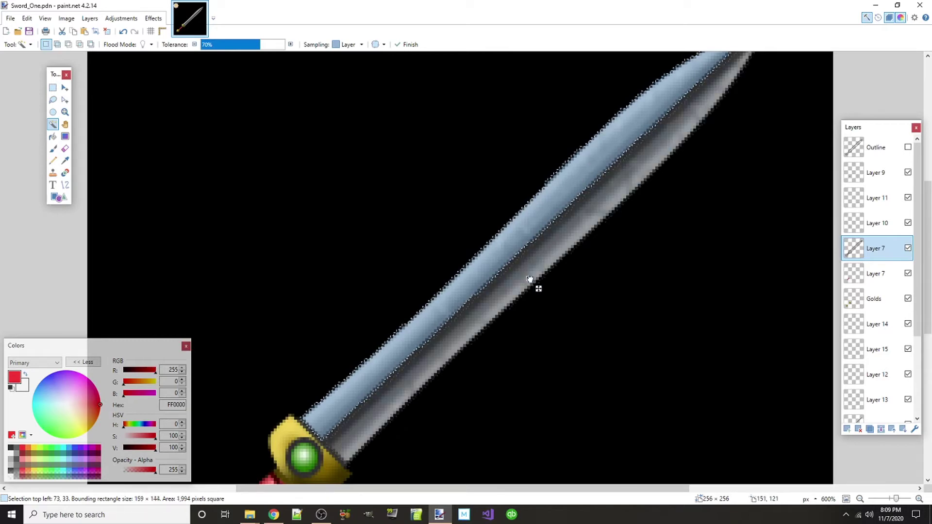
pyautogui.keyDown('ctrl'); pyautogui.click(530, 280); pyautogui.keyUp('ctrl')
pyautogui.scroll(-3, 530, 280)
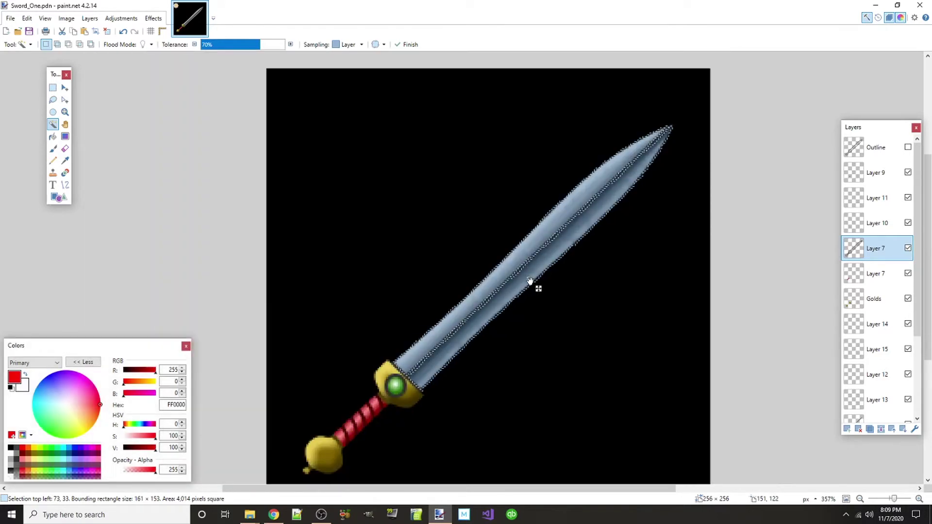
pyautogui.scroll(6, 530, 280)
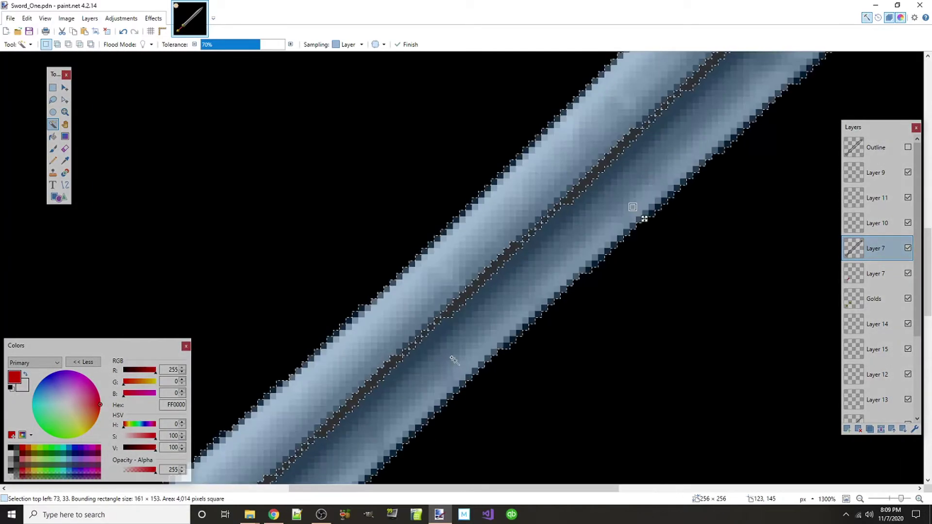
pyautogui.scroll(-3, 453, 359)
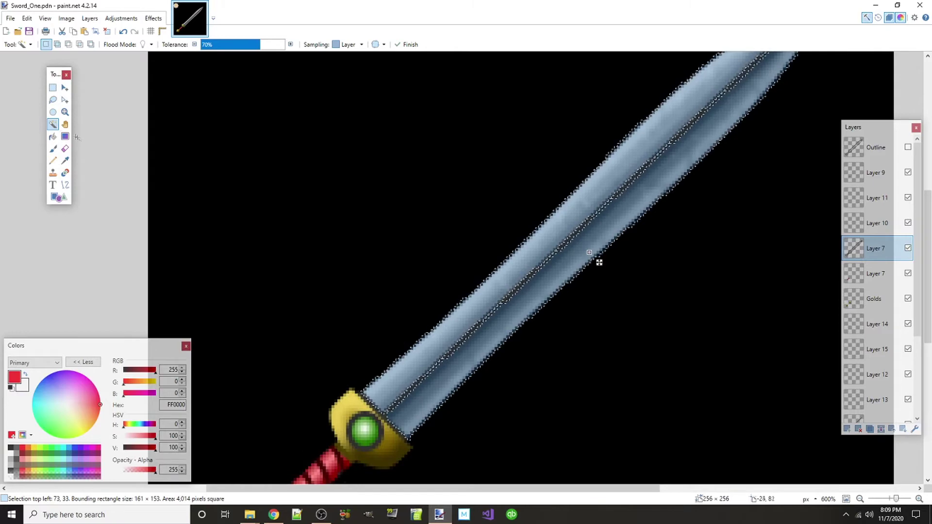
pyautogui.click(53, 101)
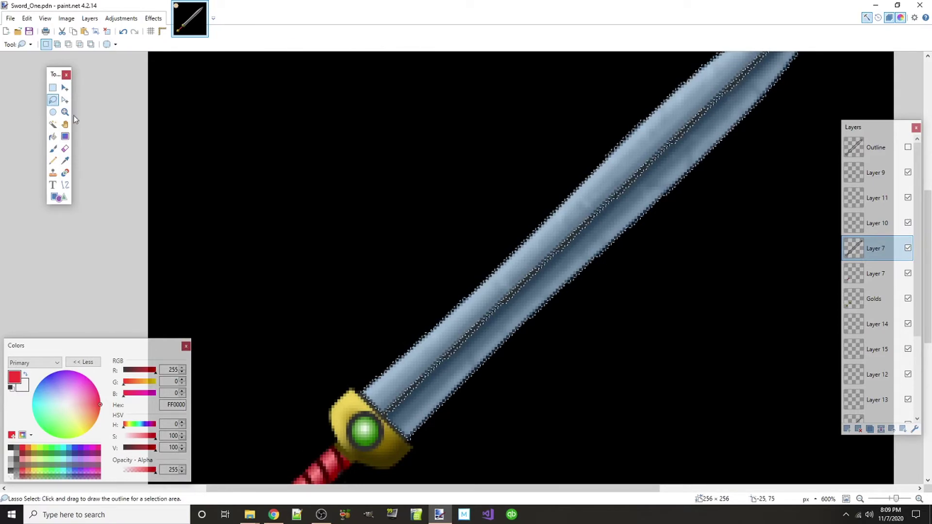
# In Add selection mode, lasso the missed dark stripe and blade-tip pixels into the selection.
pyautogui.click(59, 44)
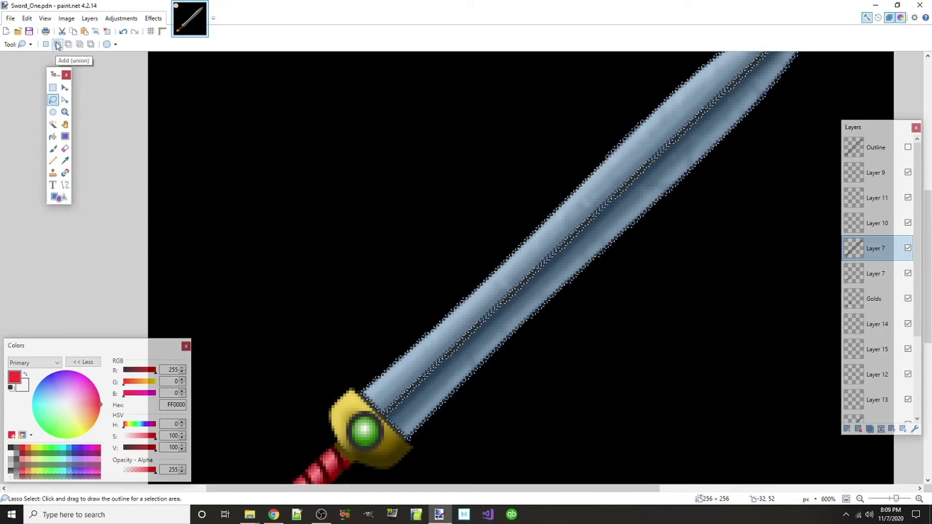
pyautogui.scroll(5, 321, 310)
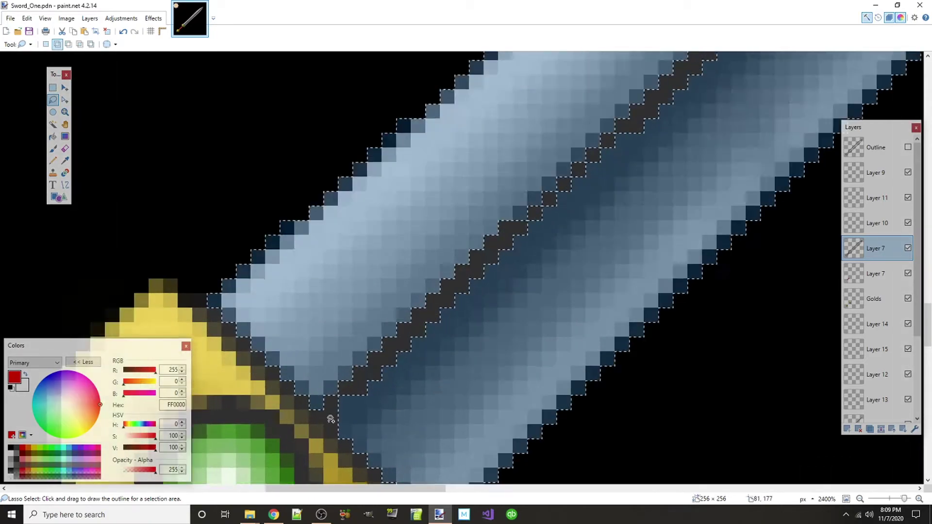
pyautogui.scroll(3, 331, 418)
pyautogui.moveTo(299, 381)
pyautogui.mouseDown()
pyautogui.moveTo(352, 444)
pyautogui.moveTo(340, 388)
pyautogui.moveTo(439, 264)
pyautogui.mouseUp()
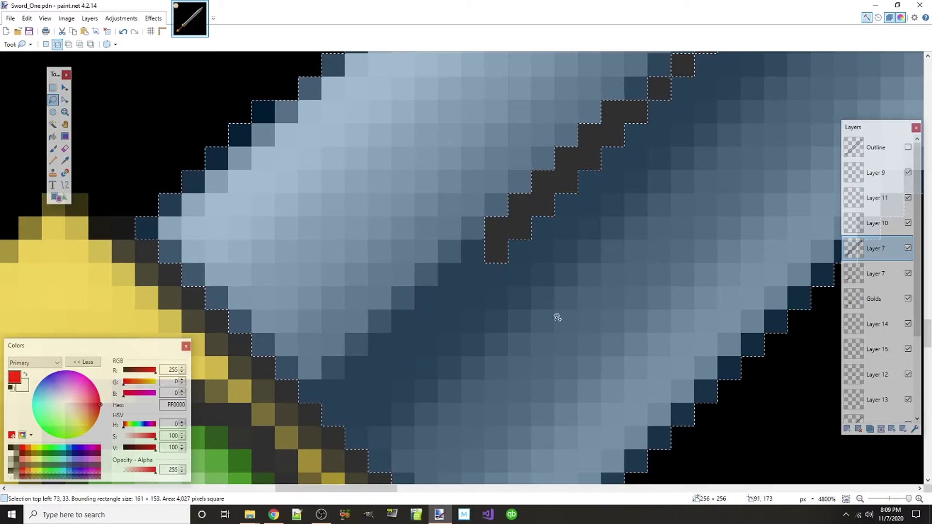
pyautogui.scroll(-4, 557, 316)
pyautogui.scroll(-3, 669, 248)
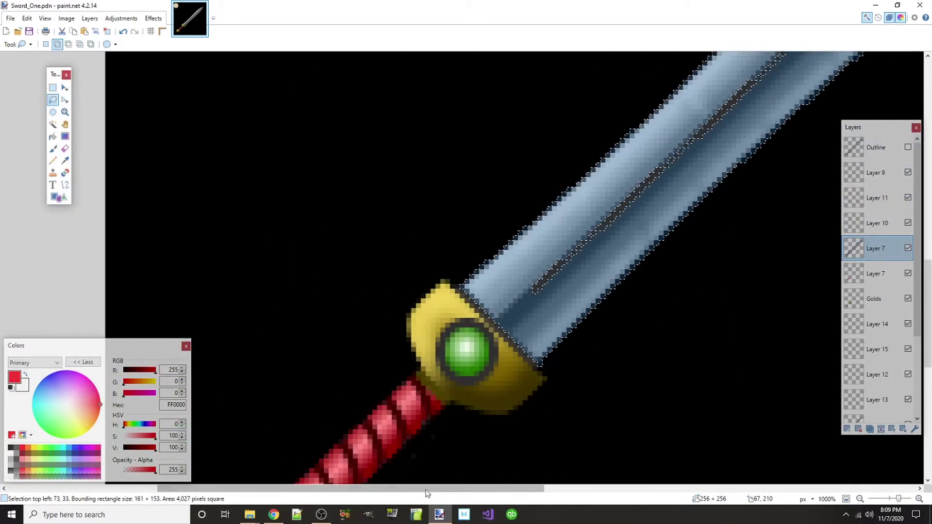
pyautogui.moveTo(340, 488); pyautogui.dragTo(550, 488)
pyautogui.scroll(-3, 568, 233)
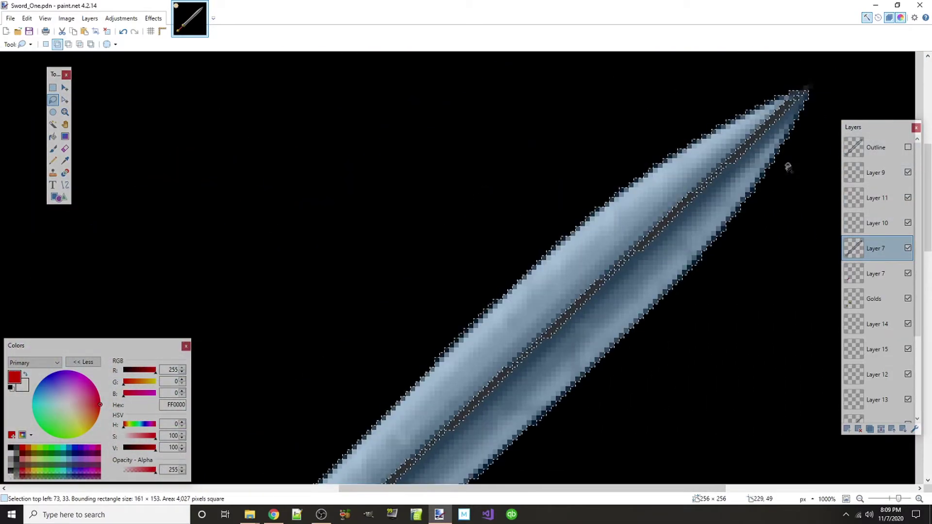
pyautogui.scroll(4, 776, 210)
pyautogui.scroll(3, 776, 210)
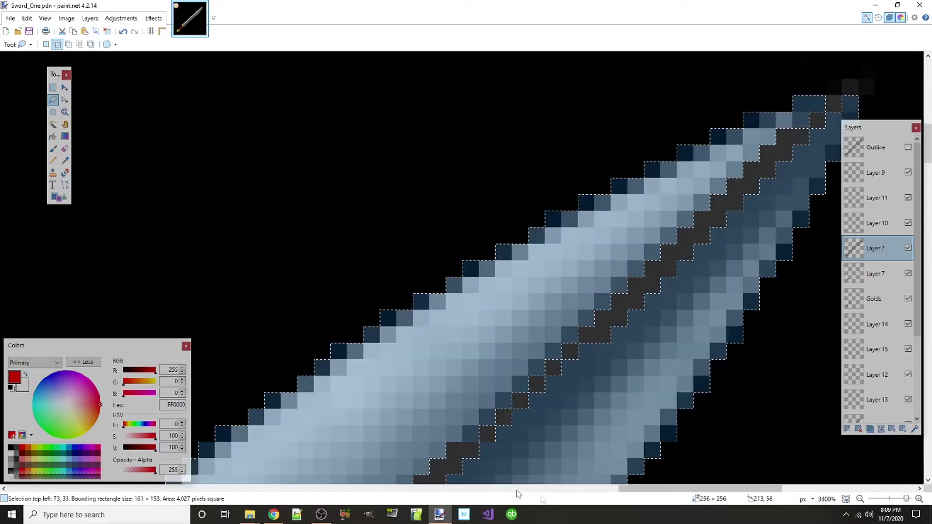
pyautogui.moveTo(633, 490); pyautogui.dragTo(672, 490)
pyautogui.scroll(2, 607, 274)
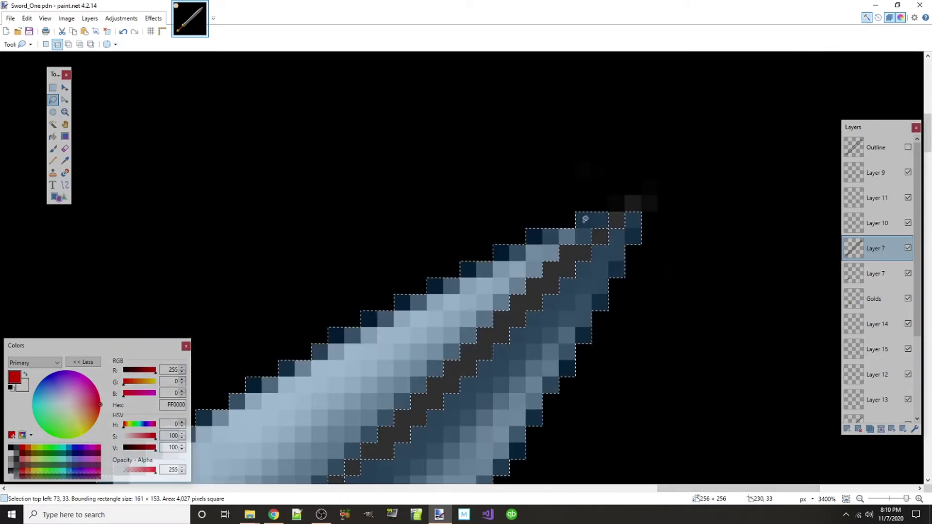
pyautogui.moveTo(652, 198)
pyautogui.mouseDown()
pyautogui.moveTo(646, 217)
pyautogui.moveTo(655, 202)
pyautogui.moveTo(619, 199)
pyautogui.mouseUp()
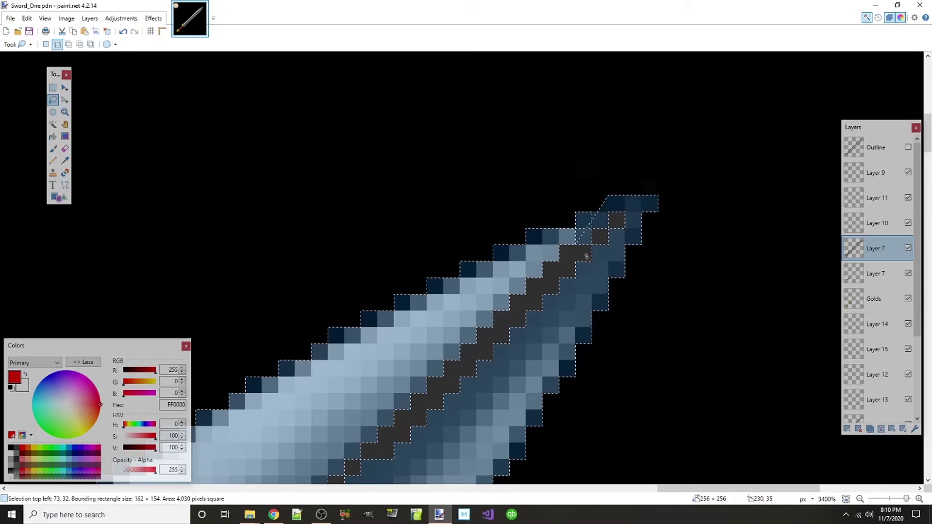
pyautogui.moveTo(634, 233); pyautogui.dragTo(623, 221)
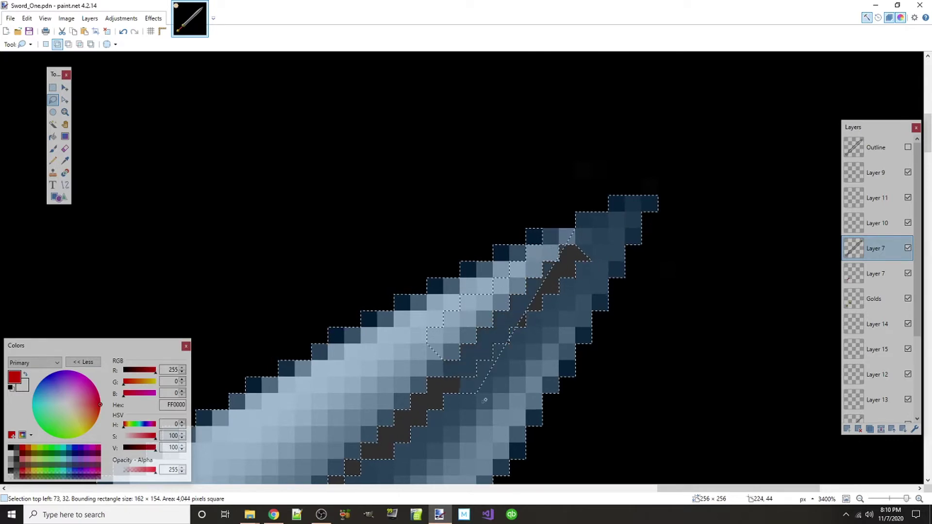
# Lasso the blade's middle and remaining edges in, bringing the selection to 4,261 pixels.
pyautogui.scroll(-5, 597, 279)
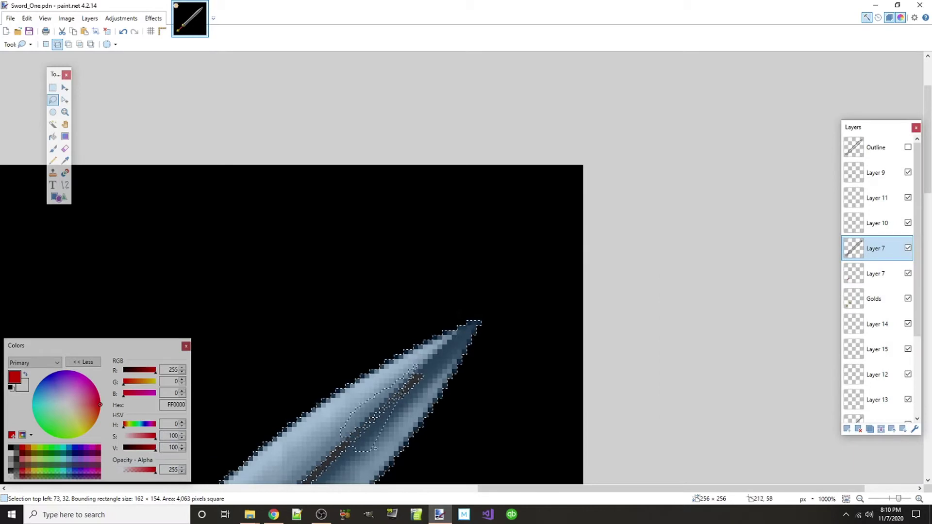
pyautogui.hscroll(-3, 492, 462)
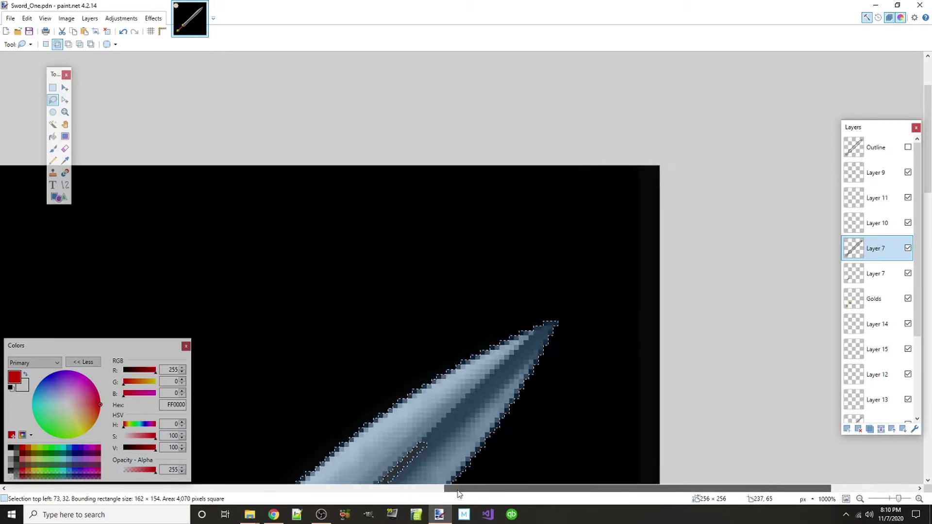
pyautogui.scroll(-3, 455, 397)
pyautogui.scroll(-3, 456, 396)
pyautogui.moveTo(310, 368)
pyautogui.mouseDown()
pyautogui.moveTo(499, 202)
pyautogui.moveTo(466, 204)
pyautogui.moveTo(456, 218)
pyautogui.moveTo(434, 321)
pyautogui.mouseUp()
pyautogui.hscroll(-5, 447, 459)
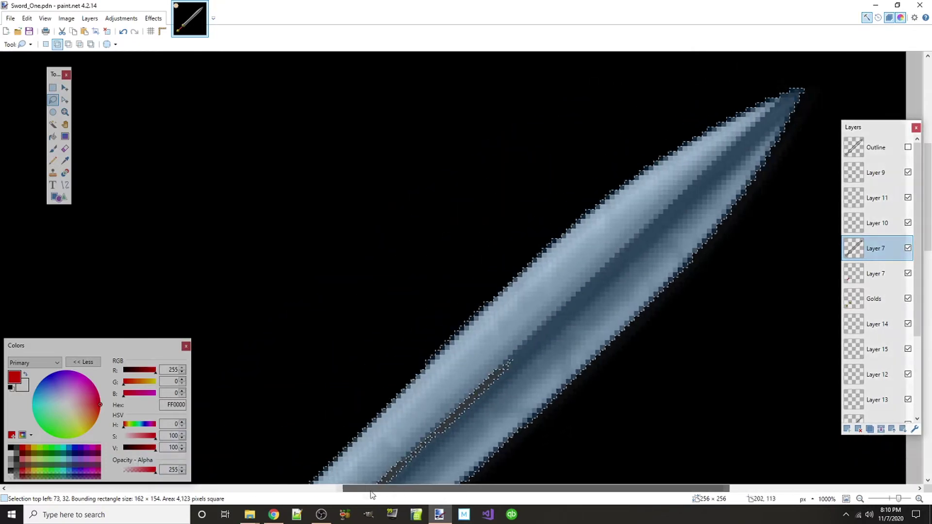
pyautogui.scroll(5, 488, 306)
pyautogui.moveTo(521, 108)
pyautogui.mouseDown()
pyautogui.moveTo(369, 218)
pyautogui.moveTo(310, 358)
pyautogui.moveTo(521, 117)
pyautogui.mouseUp()
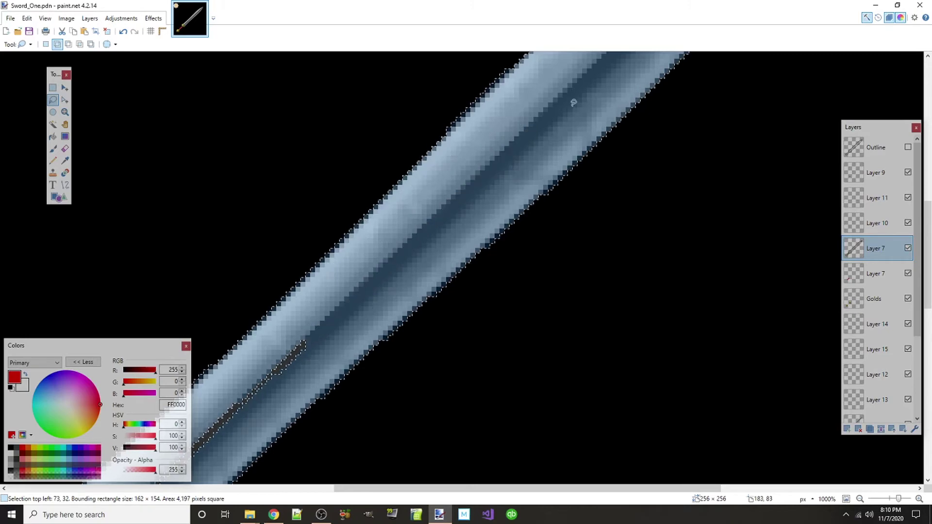
pyautogui.hscroll(-3, 437, 389)
pyautogui.scroll(-3, 474, 209)
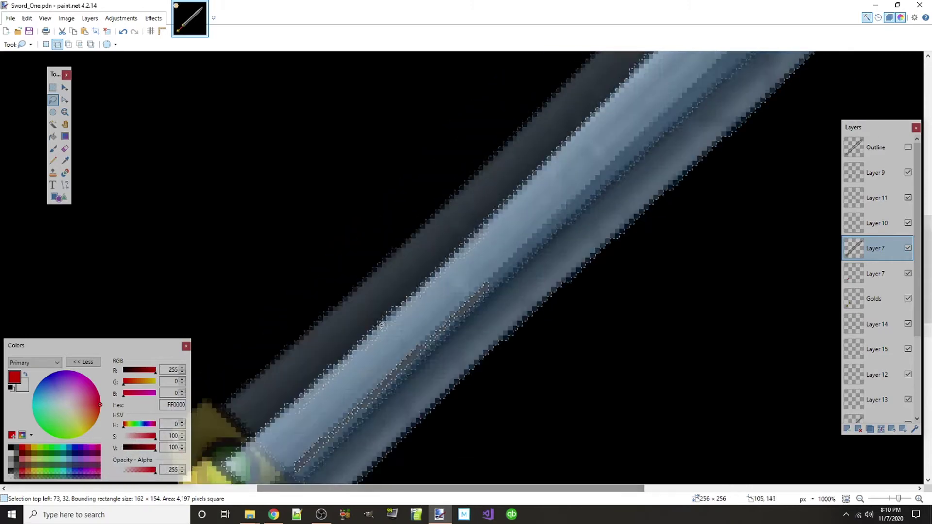
pyautogui.moveTo(479, 201)
pyautogui.mouseDown()
pyautogui.moveTo(339, 340)
pyautogui.moveTo(332, 411)
pyautogui.moveTo(464, 233)
pyautogui.moveTo(485, 228)
pyautogui.mouseUp()
pyautogui.hotkey('ctrl', 'b')
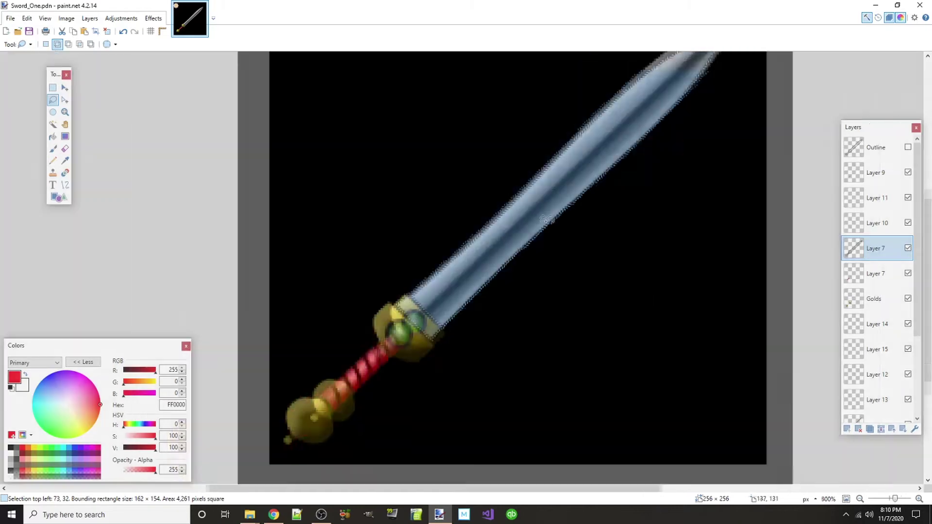
# Go from the Magic Wand to the Paint Bucket with Solid Color fill at 70% tolerance.
pyautogui.scroll(2, 616, 266)
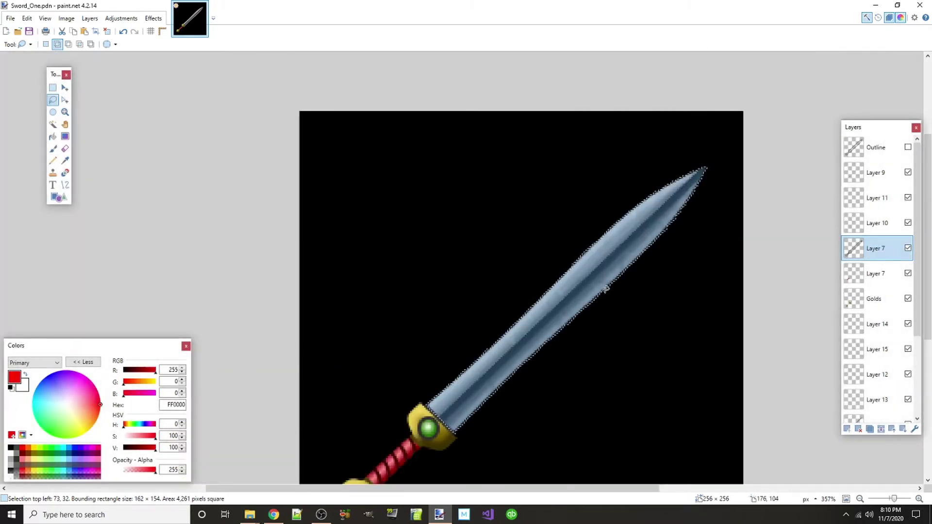
pyautogui.scroll(8, 528, 365)
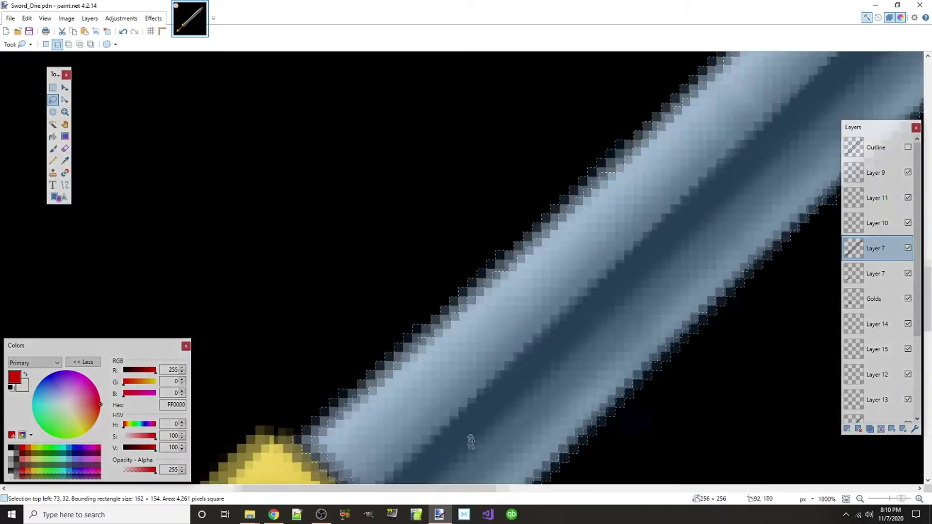
pyautogui.click(53, 125)
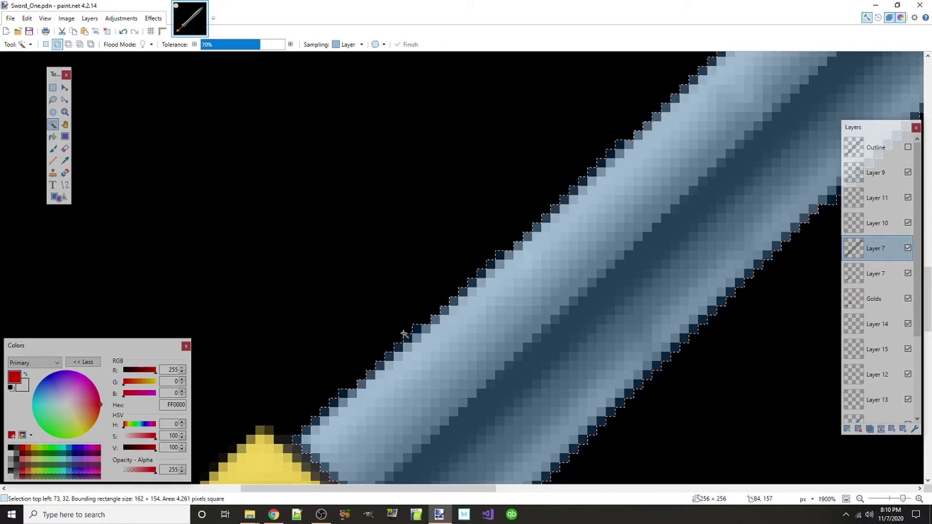
pyautogui.keyDown('ctrl'); pyautogui.scroll(-6, 497, 265); pyautogui.keyUp('ctrl')
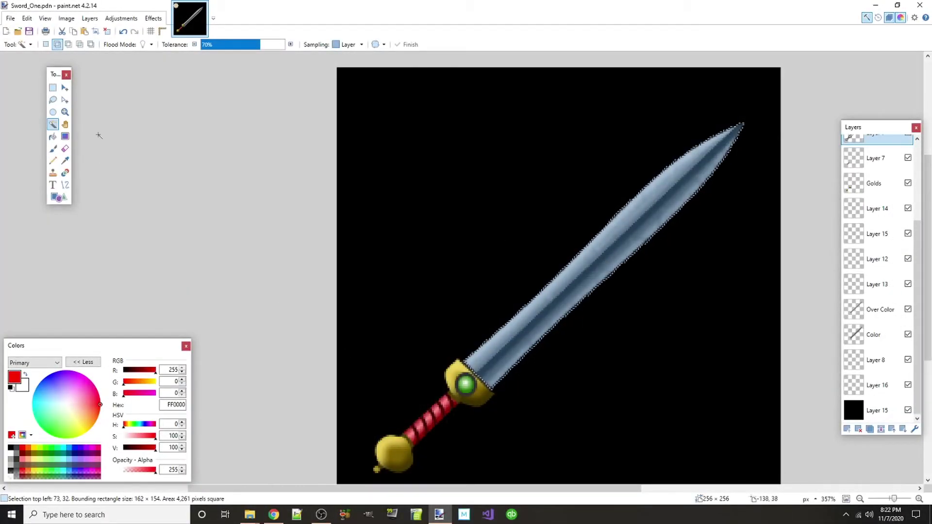
pyautogui.click(53, 136)
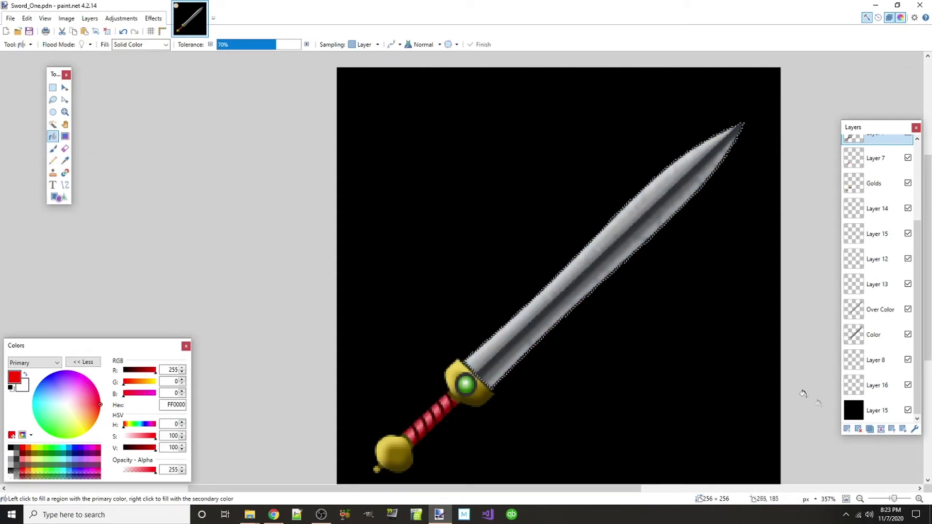
# Make Layer 16 the active layer and clear the selection around the blade.
pyautogui.click(874, 410)
pyautogui.click(875, 388)
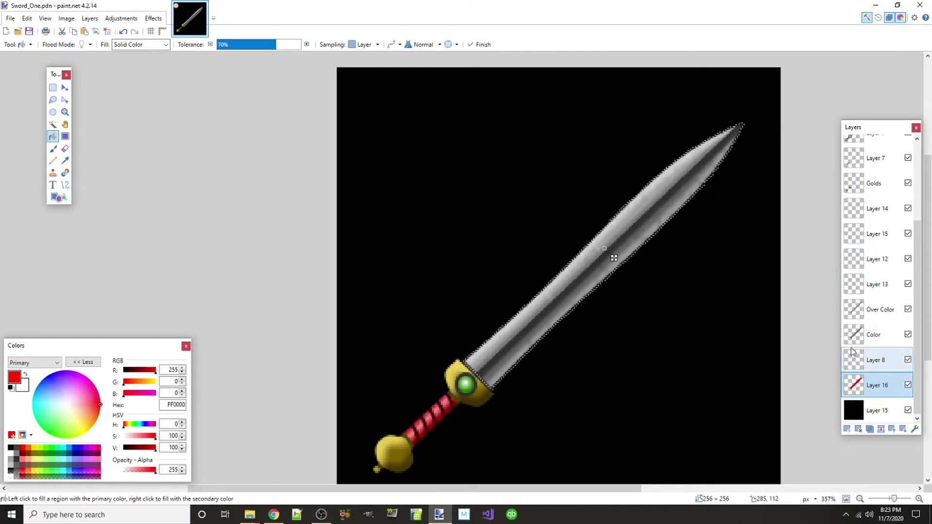
pyautogui.hotkey('ctrl', 'd')
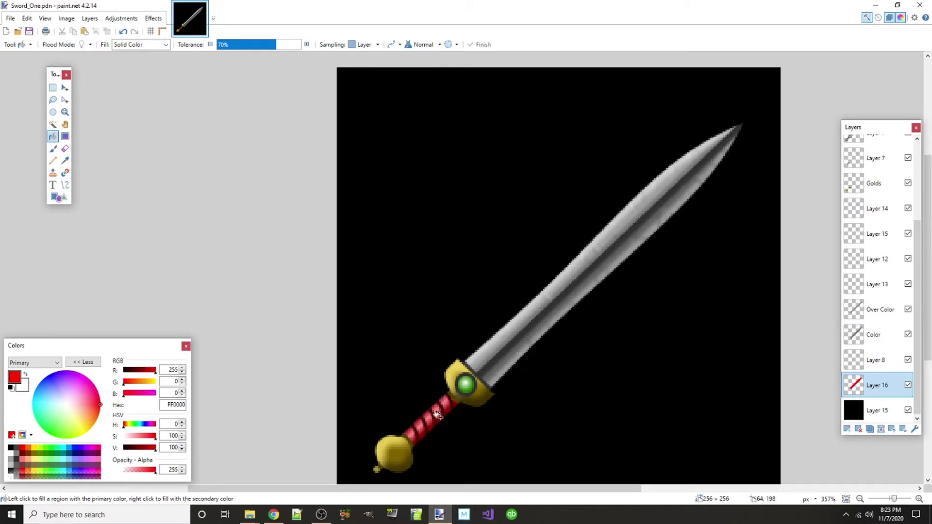
pyautogui.scroll(6, 454, 427)
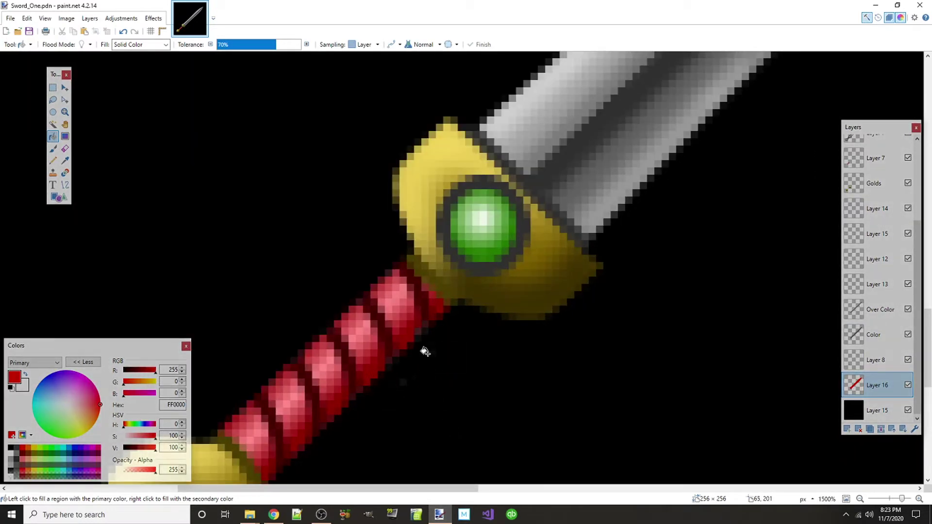
pyautogui.scroll(-6, 491, 367)
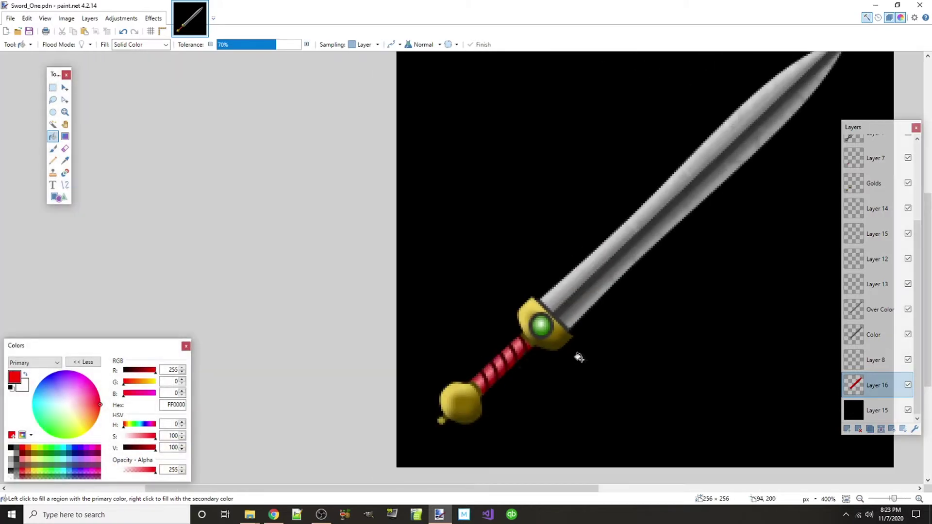
# Hide Layer 8, Color, Over Color, Layer 13 and Layer 14.
pyautogui.moveTo(552, 488); pyautogui.dragTo(633, 491)
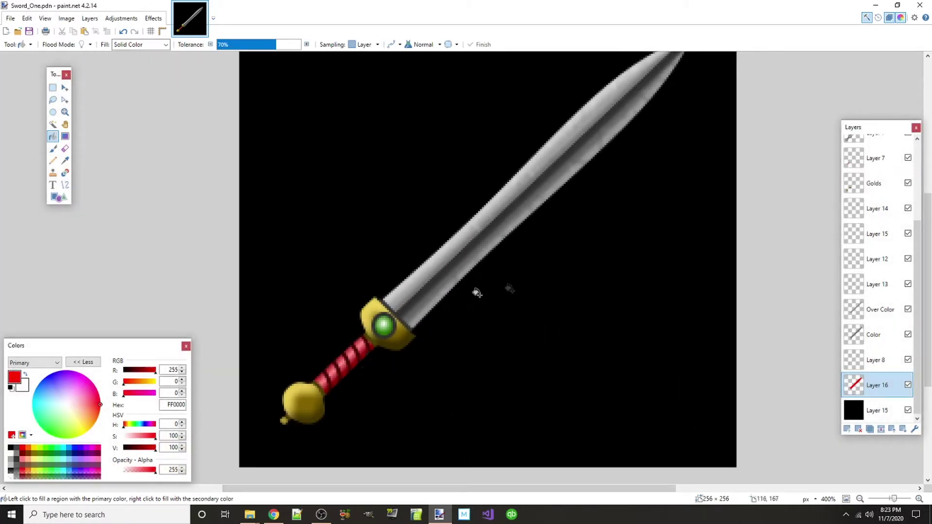
pyautogui.scroll(-1, 690, 286)
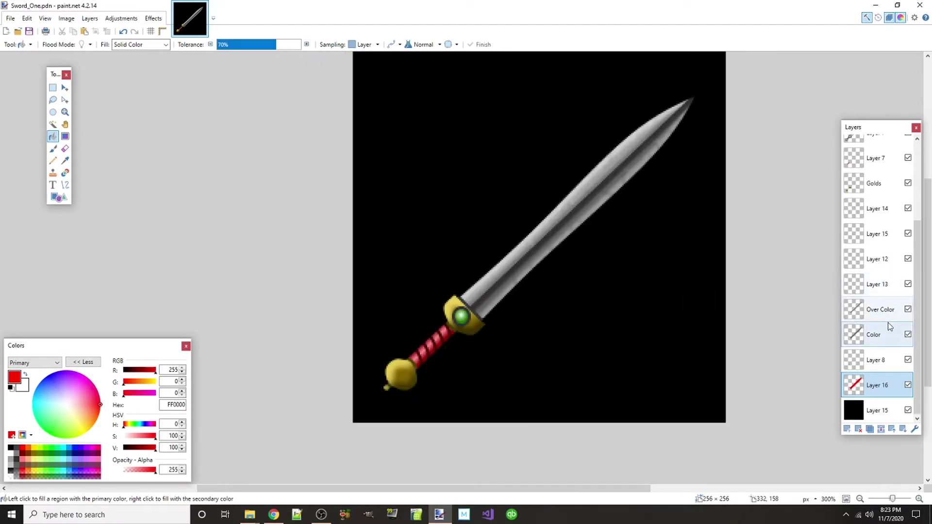
pyautogui.click(908, 360)
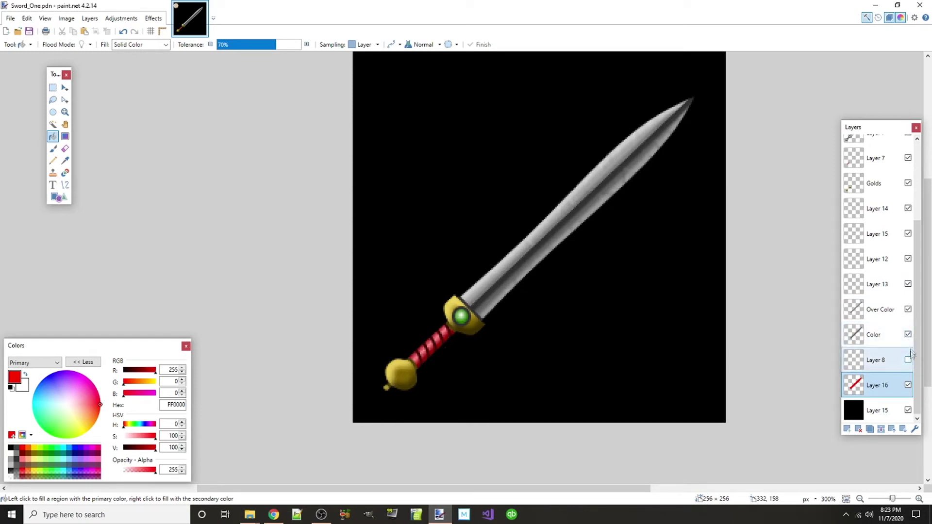
pyautogui.click(908, 335)
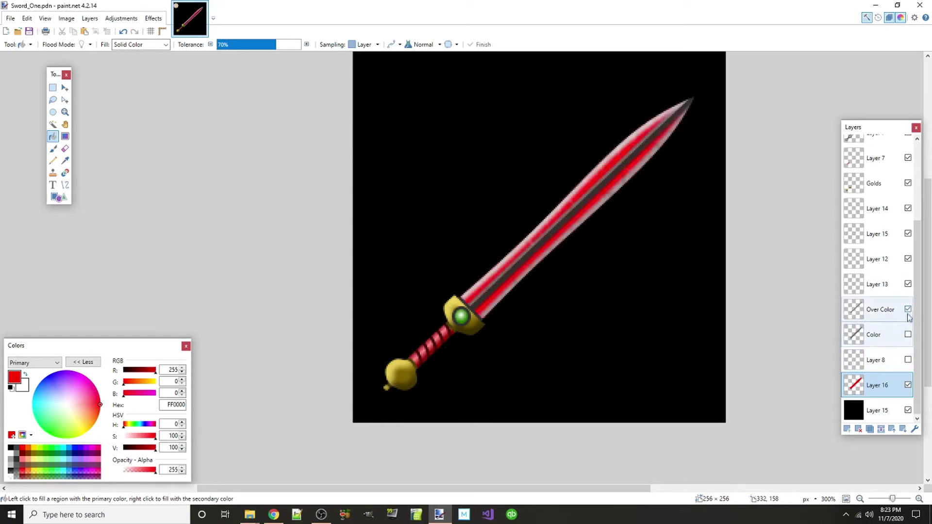
pyautogui.click(907, 309)
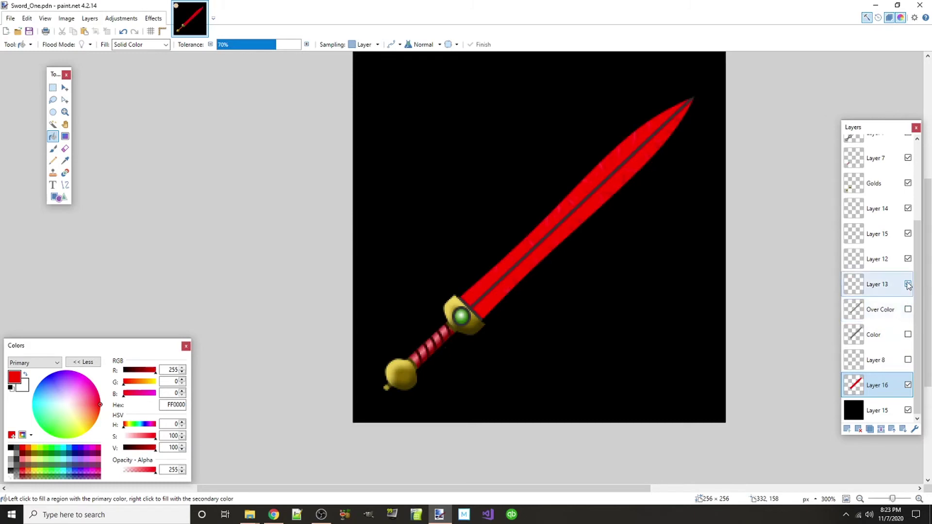
pyautogui.click(908, 285)
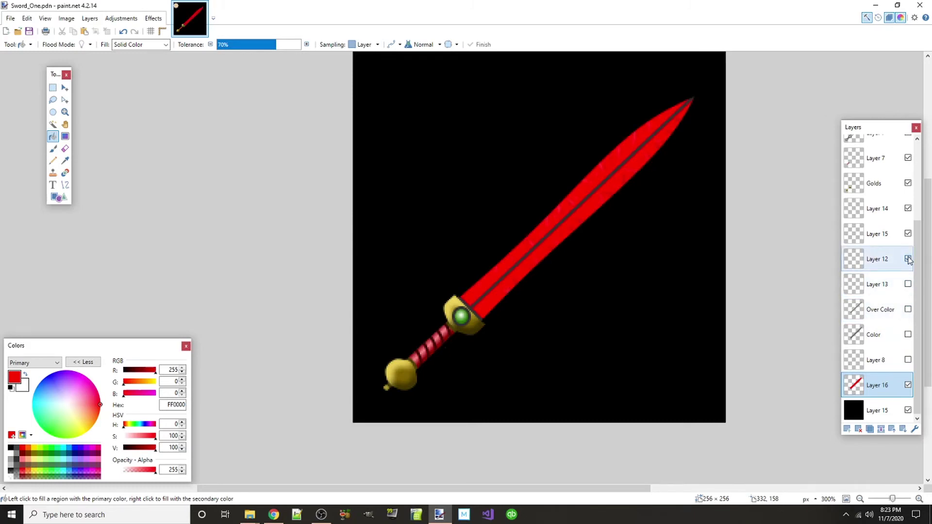
pyautogui.click(907, 208)
# Hide Golds, both Layer 7s, and Layers 10, 11 and 9.
pyautogui.scroll(3, 908, 252)
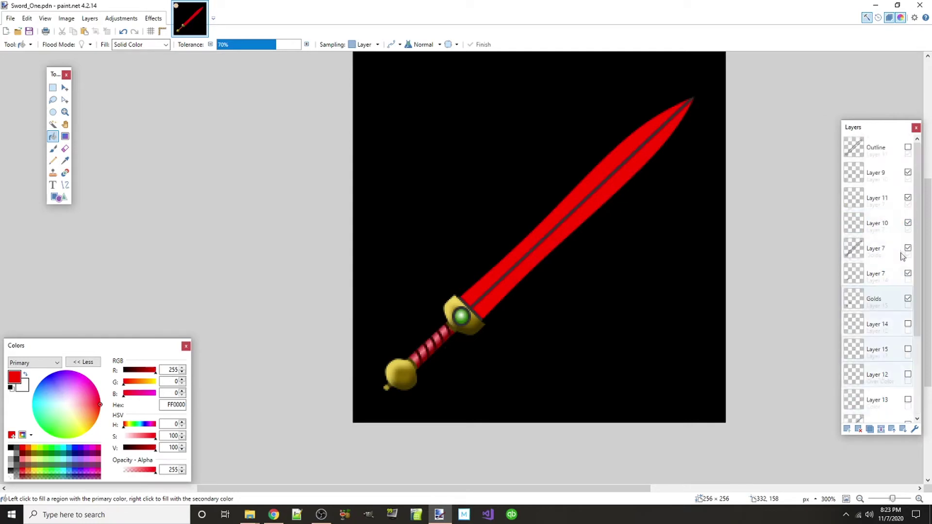
pyautogui.click(907, 299)
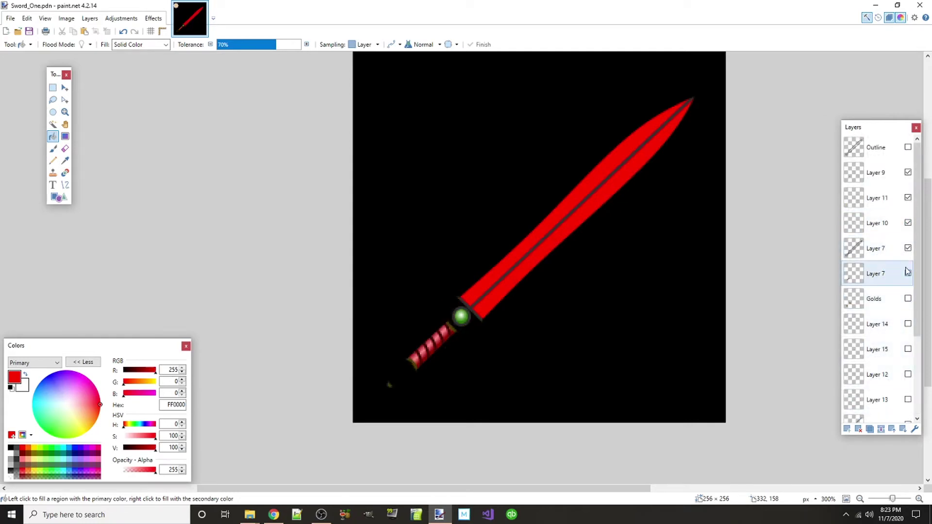
pyautogui.click(907, 274)
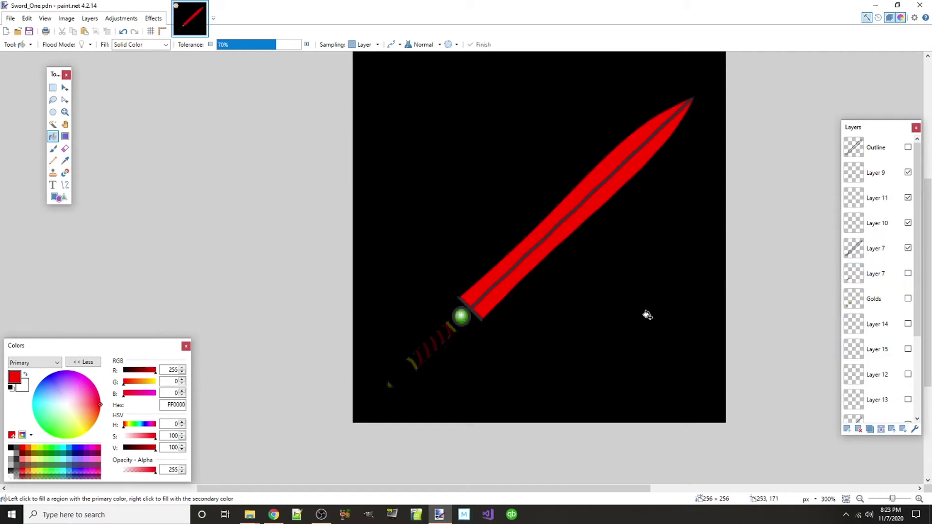
pyautogui.click(907, 249)
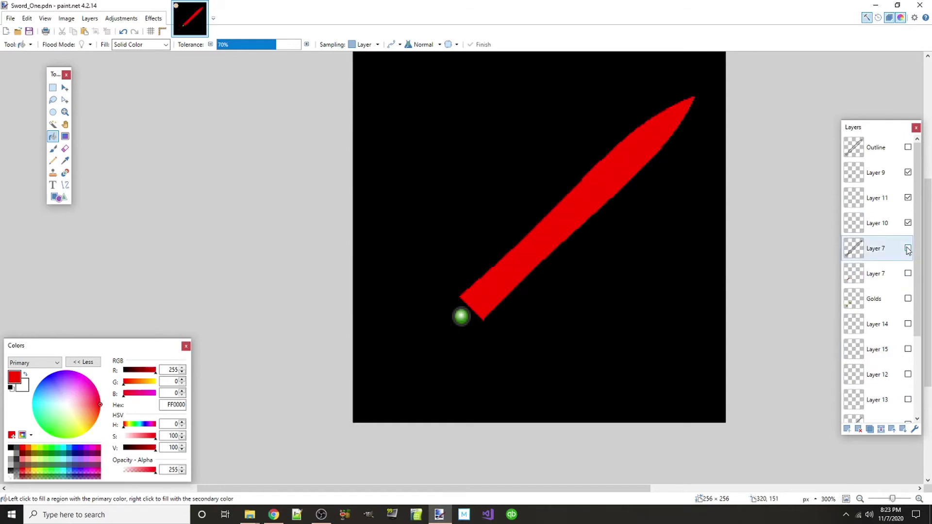
pyautogui.click(907, 249)
pyautogui.click(907, 248)
pyautogui.click(908, 249)
pyautogui.click(907, 249)
pyautogui.click(908, 222)
pyautogui.click(909, 205)
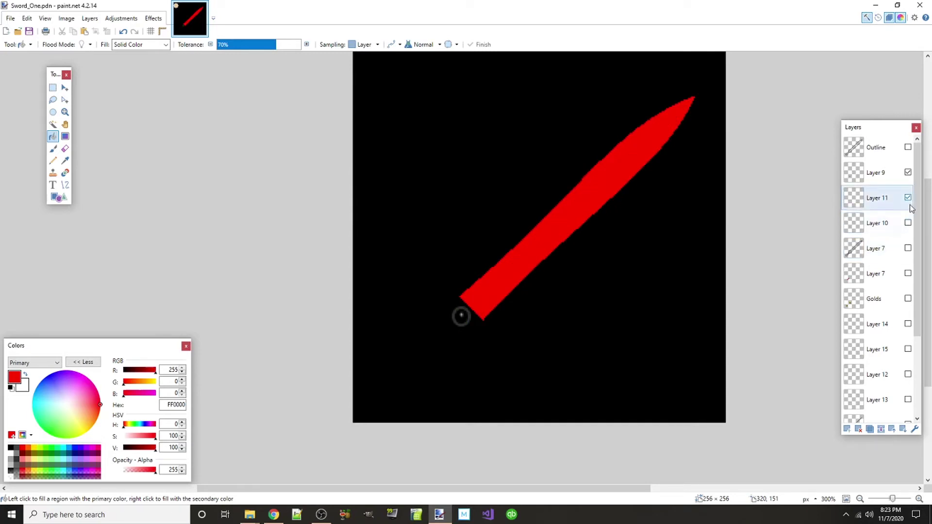
pyautogui.click(908, 199)
pyautogui.click(911, 173)
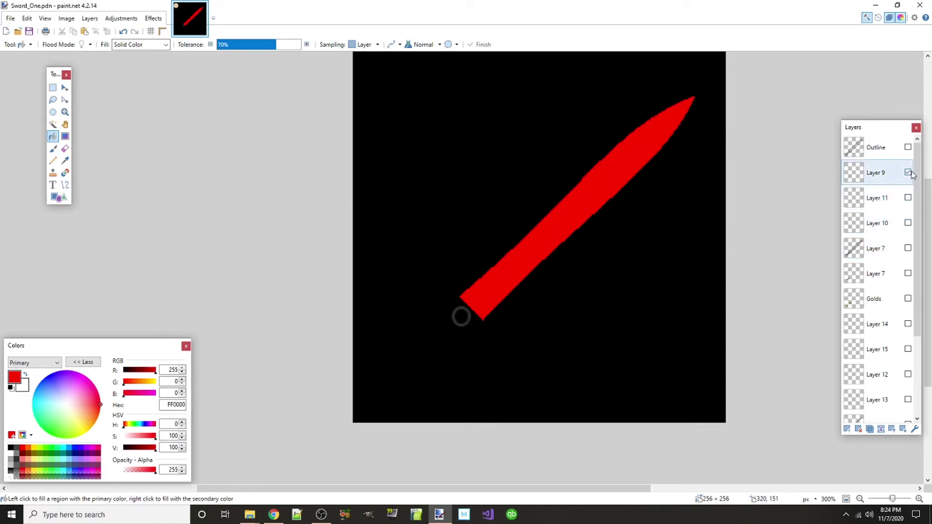
pyautogui.click(908, 172)
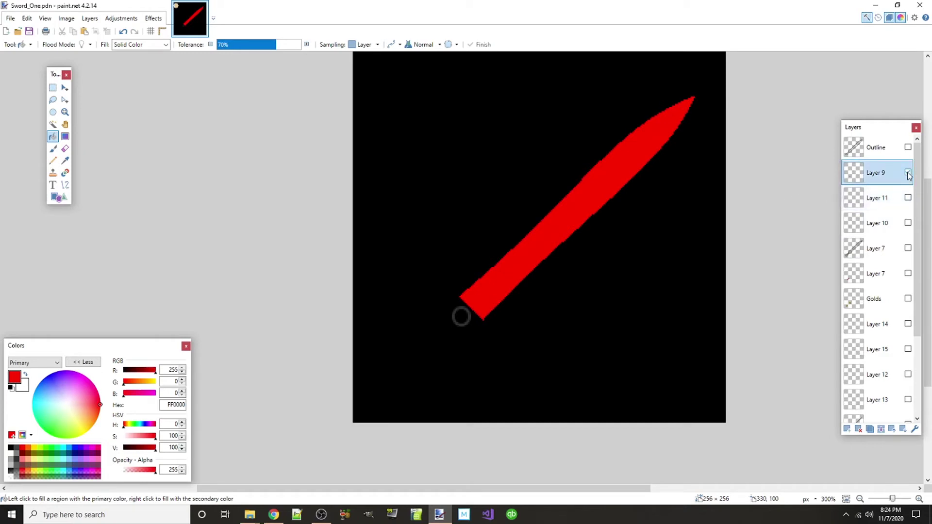
pyautogui.keyDown('ctrl'); pyautogui.scroll(-1, 561, 318); pyautogui.keyUp('ctrl')
# Start Save As with PNG chosen as the file type.
pyautogui.scroll(2, 563, 320)
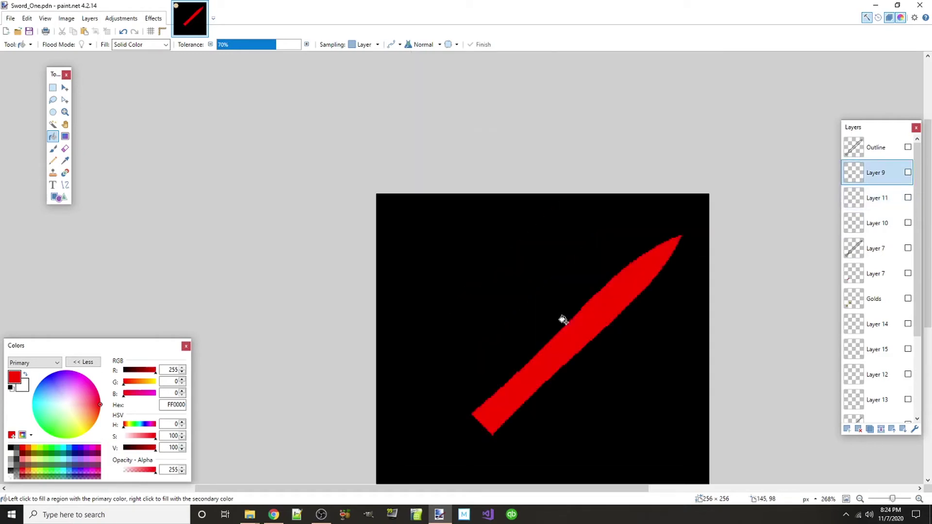
pyautogui.scroll(-1, 590, 339)
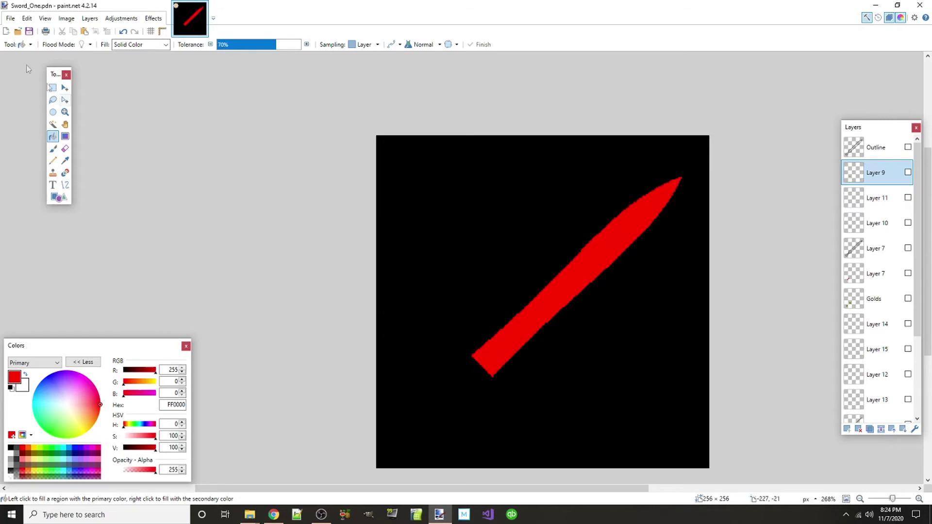
pyautogui.click(10, 18)
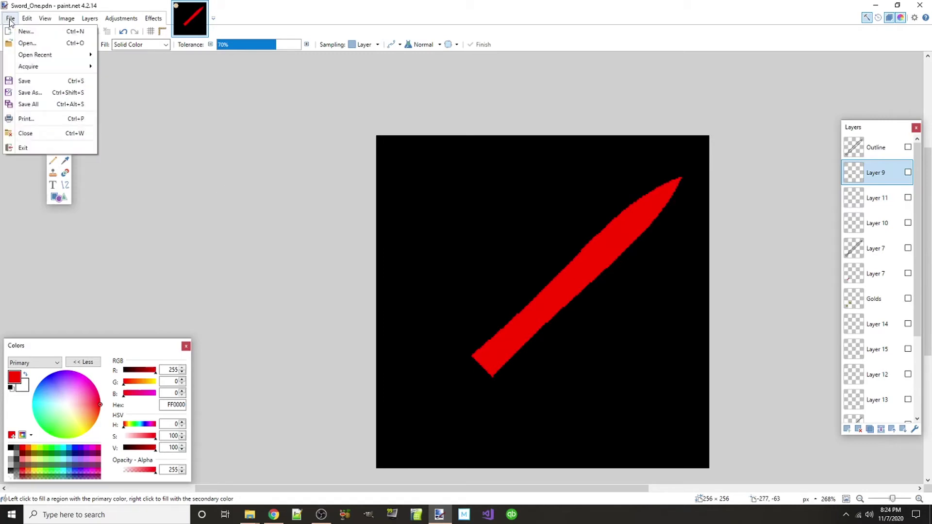
pyautogui.click(29, 93)
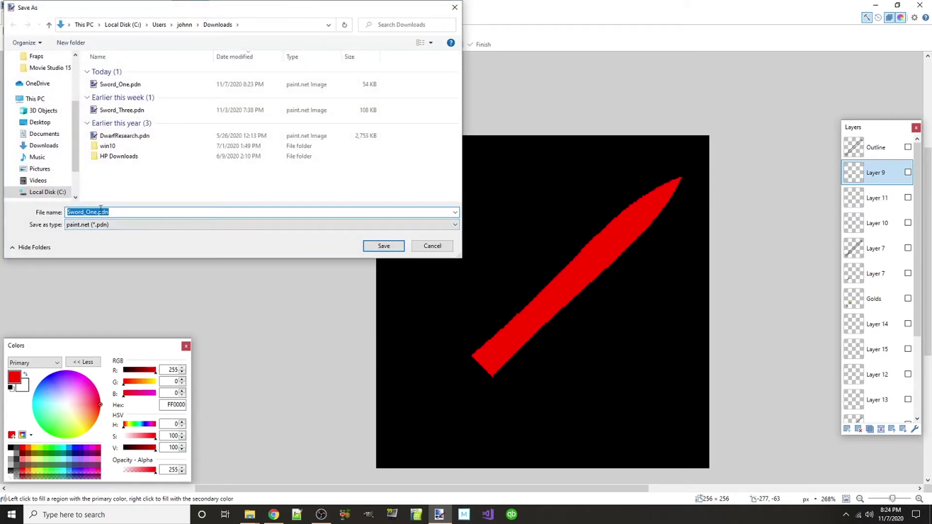
pyautogui.click(97, 224)
pyautogui.click(92, 247)
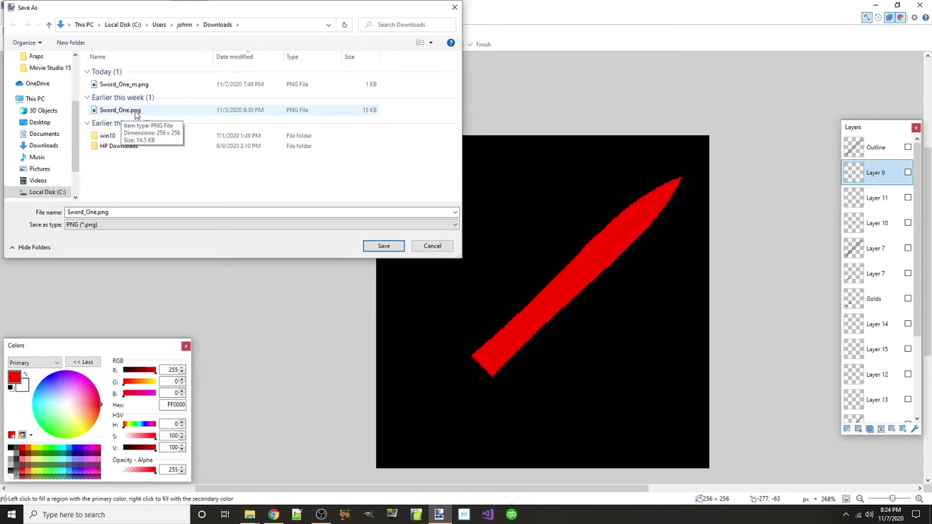
# Save over Sword_One_m.png in Downloads, accepting the PNG settings and flattening the image.
pyautogui.click(130, 86)
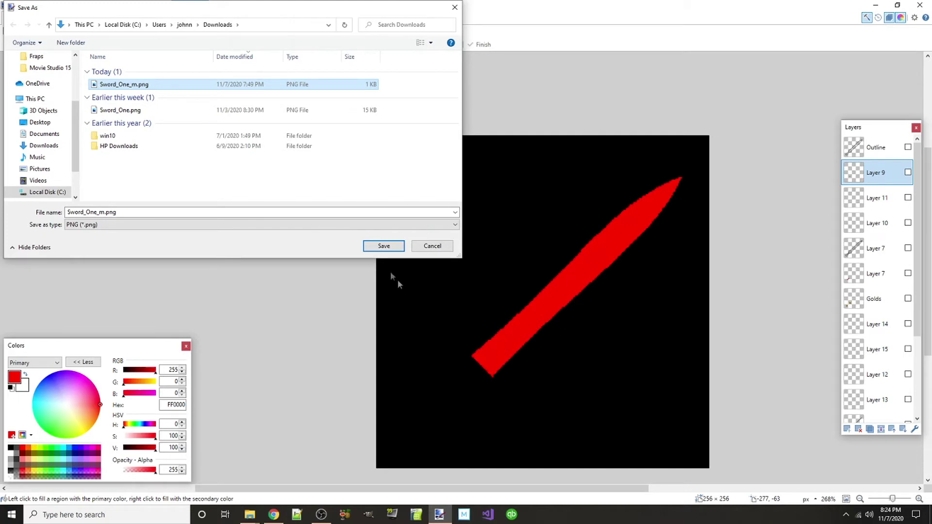
pyautogui.click(381, 246)
pyautogui.click(490, 257)
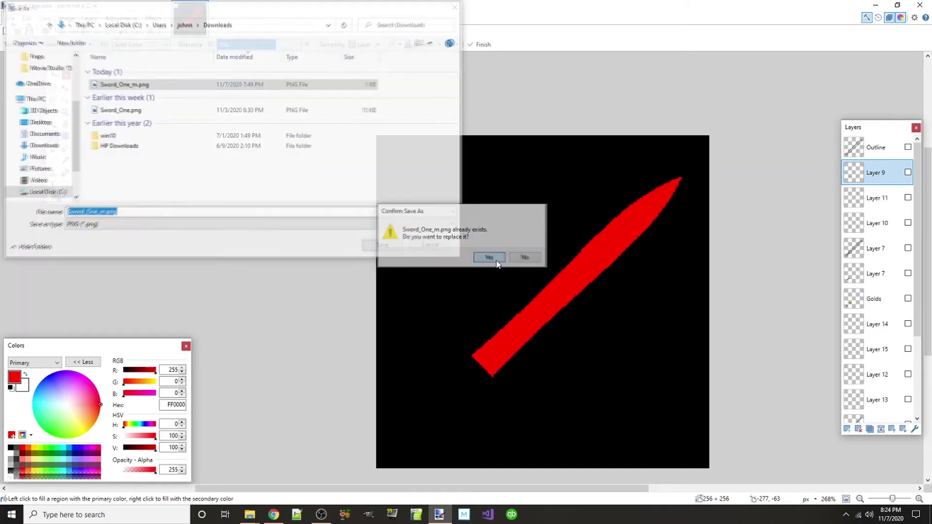
pyautogui.click(390, 378)
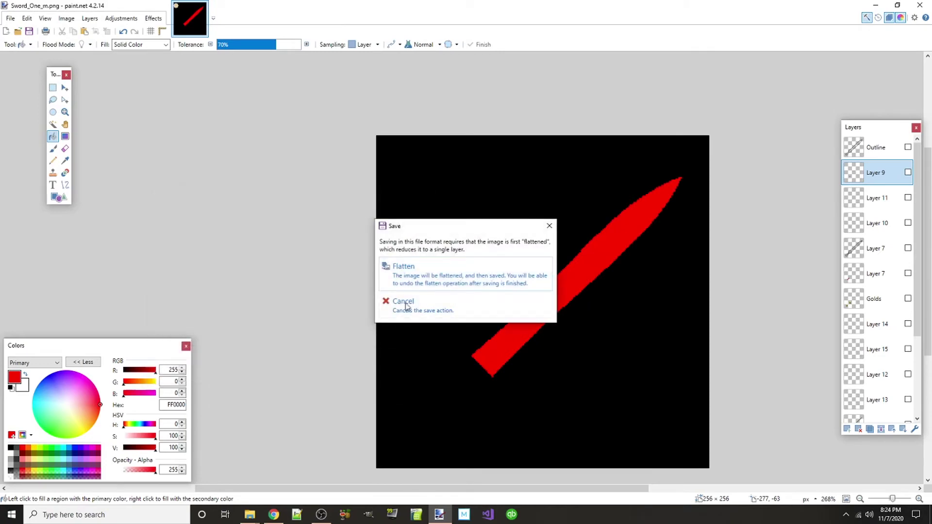
pyautogui.click(416, 269)
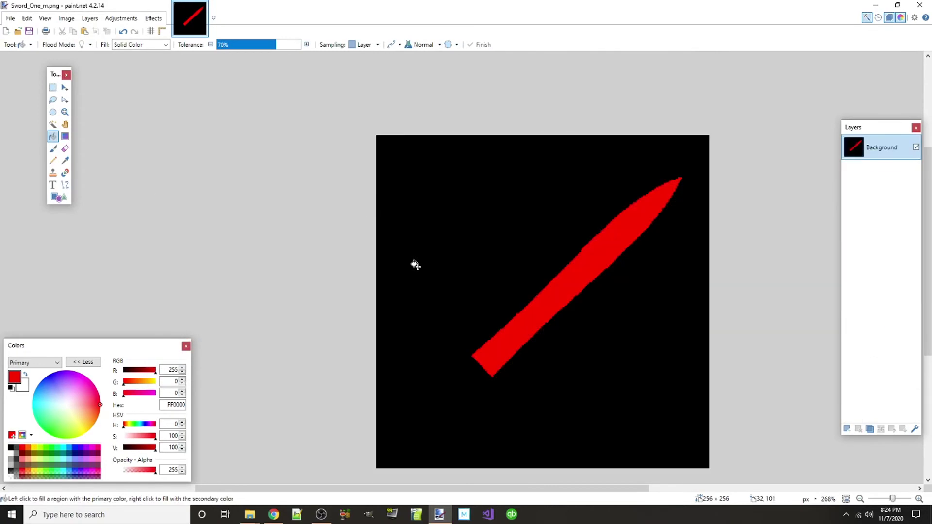
# Undo the flatten and save the layered image over Sword_One.pdn.
pyautogui.hotkey('ctrl', 'z')
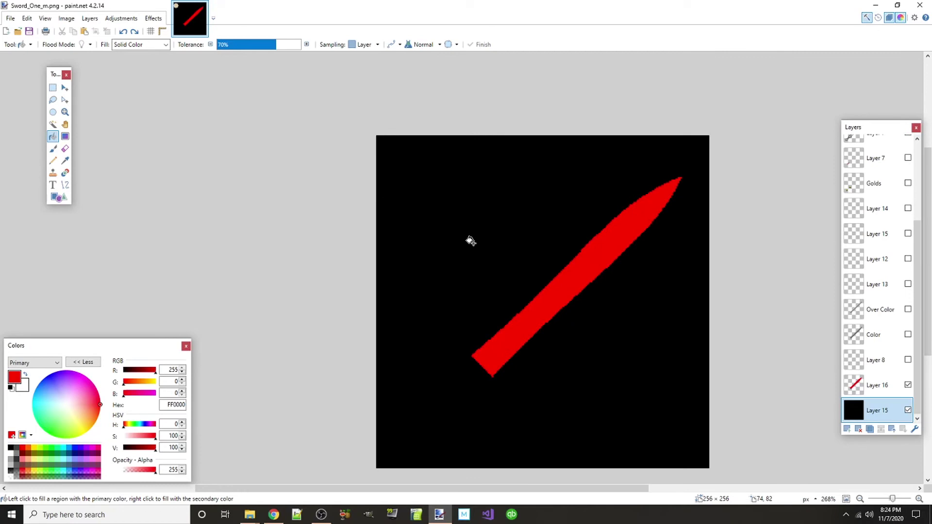
pyautogui.hotkey('ctrl', 'shift', 's')
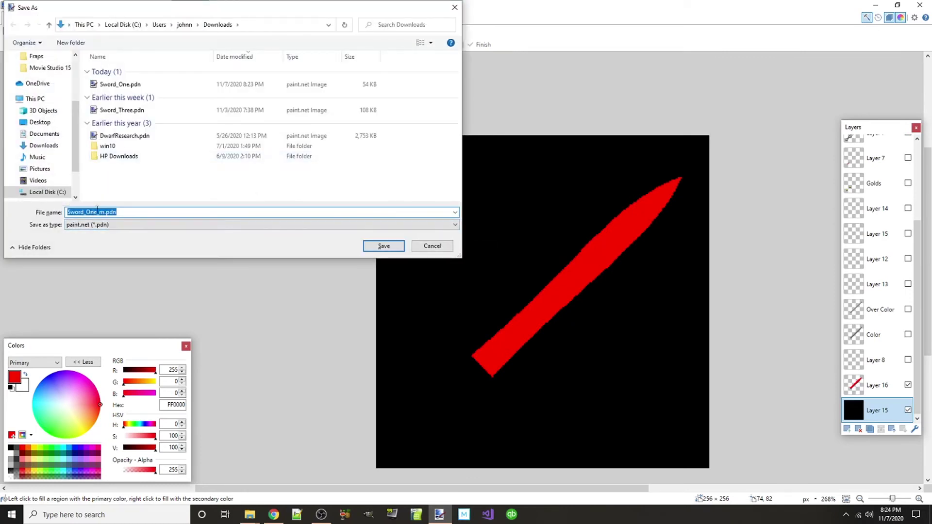
pyautogui.click(120, 84)
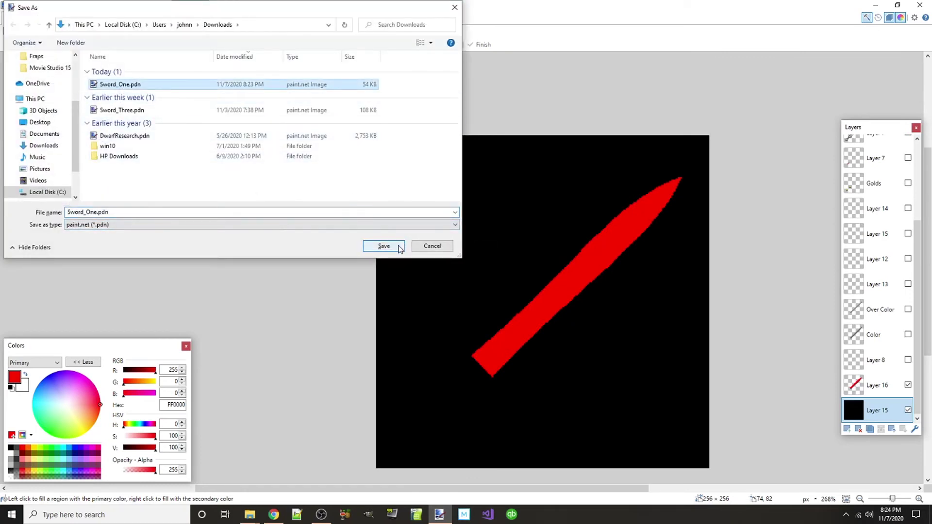
pyautogui.click(384, 246)
pyautogui.click(487, 256)
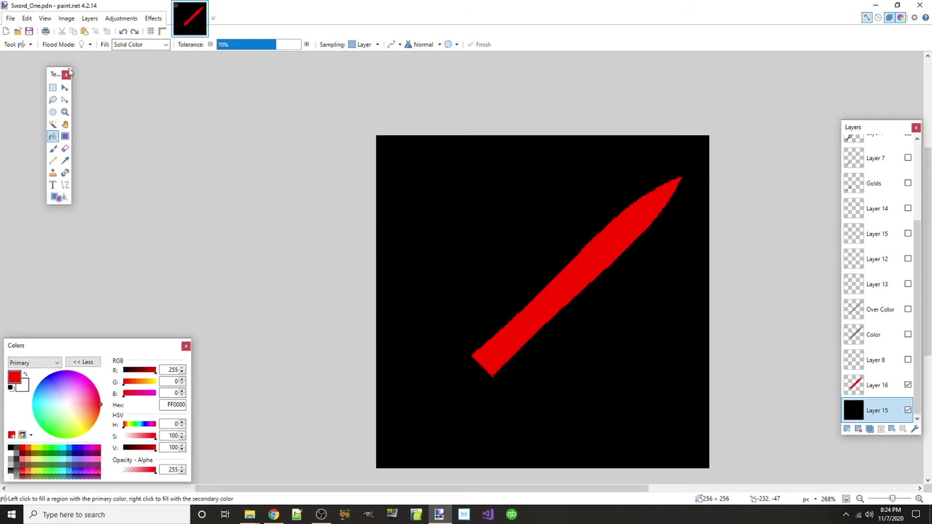
# Reopen Save As with PNG selected, then cancel without saving.
pyautogui.click(9, 19)
pyautogui.click(22, 92)
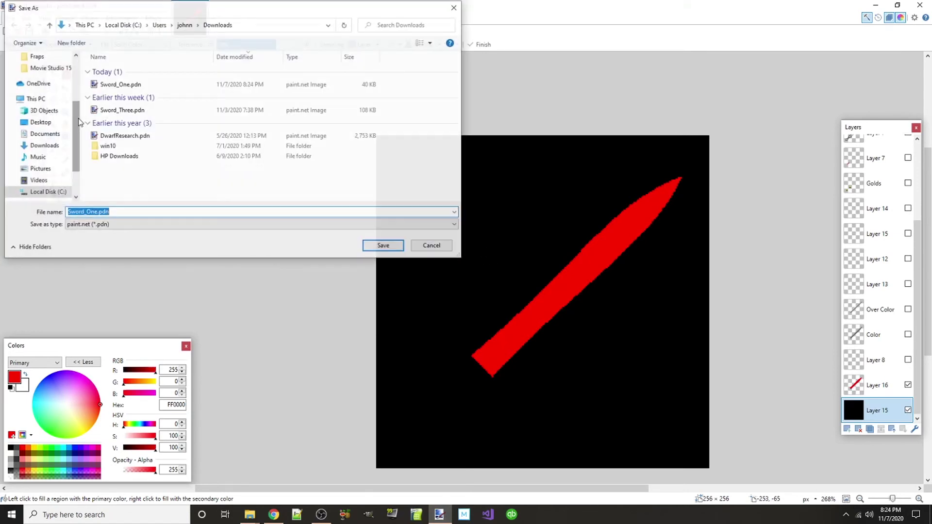
pyautogui.click(92, 225)
pyautogui.click(81, 241)
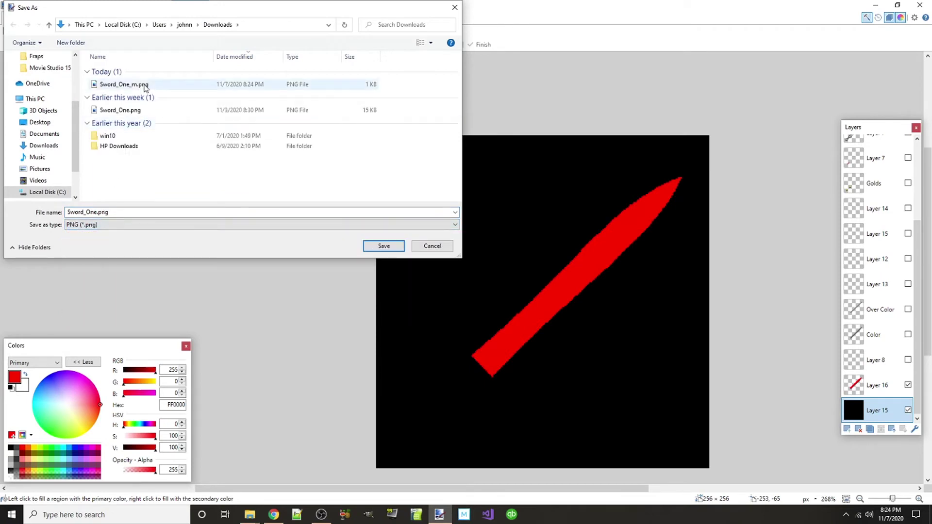
pyautogui.moveTo(133, 92)
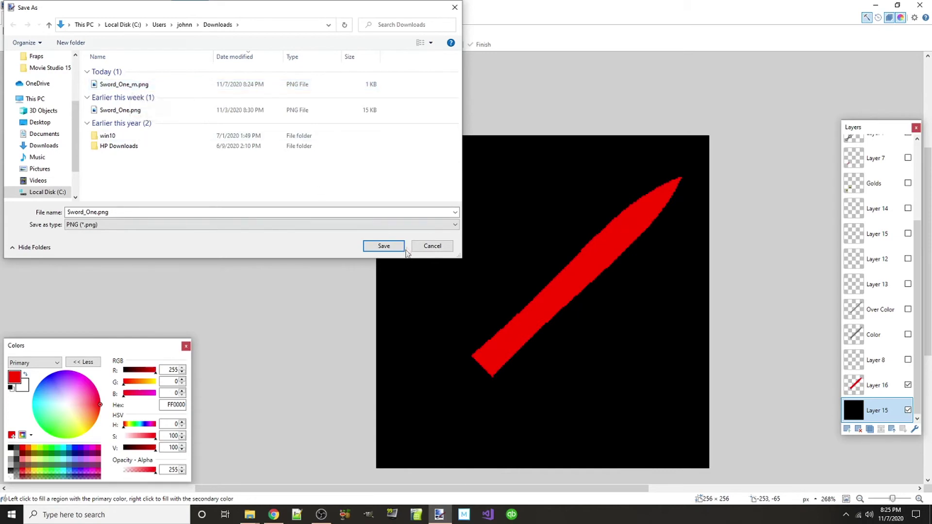
pyautogui.click(431, 245)
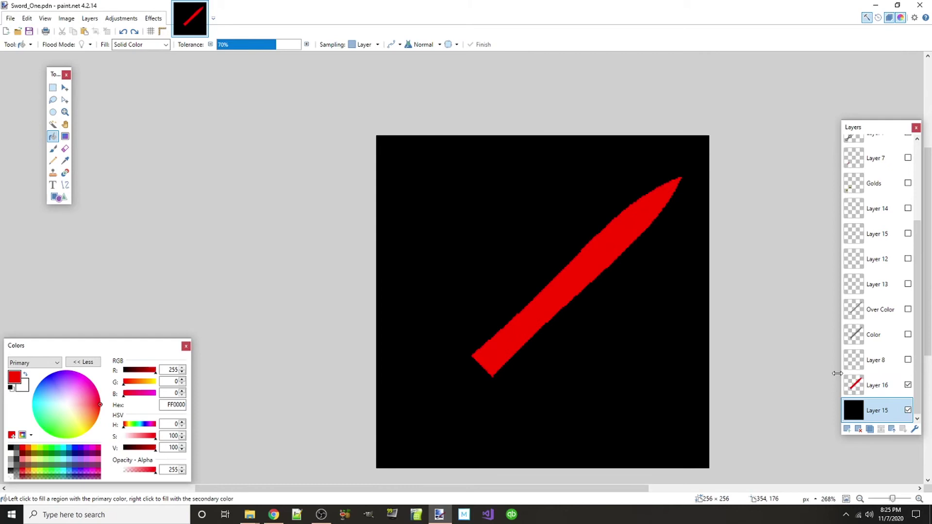
# Hide Layers 16 and 15; show Layer 8, Color, Over Color, and Layers 13, 12, 15, 14.
pyautogui.click(908, 385)
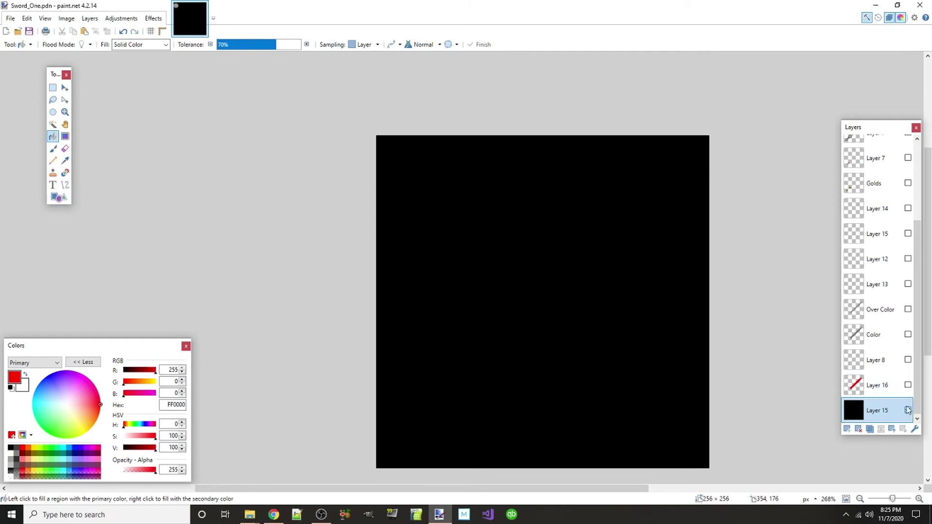
pyautogui.click(908, 410)
pyautogui.click(907, 360)
pyautogui.click(907, 335)
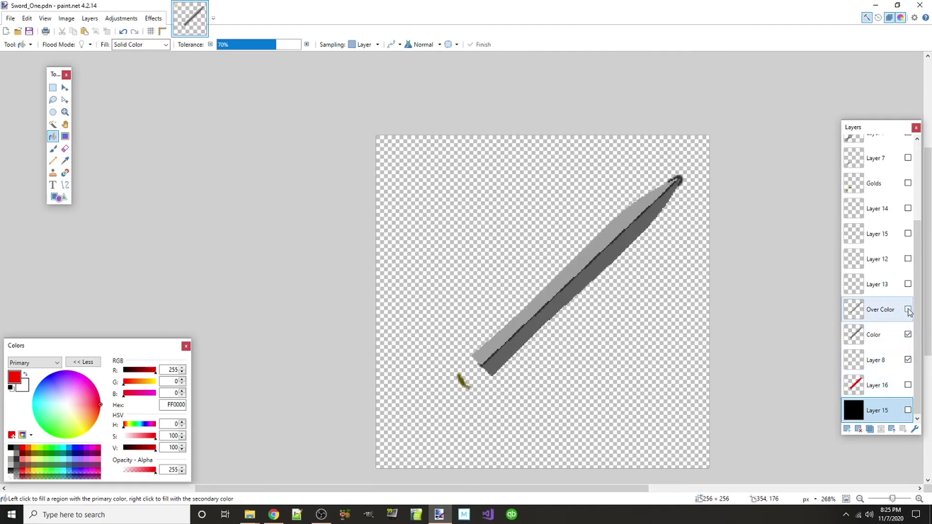
pyautogui.click(907, 309)
pyautogui.click(908, 284)
pyautogui.click(907, 259)
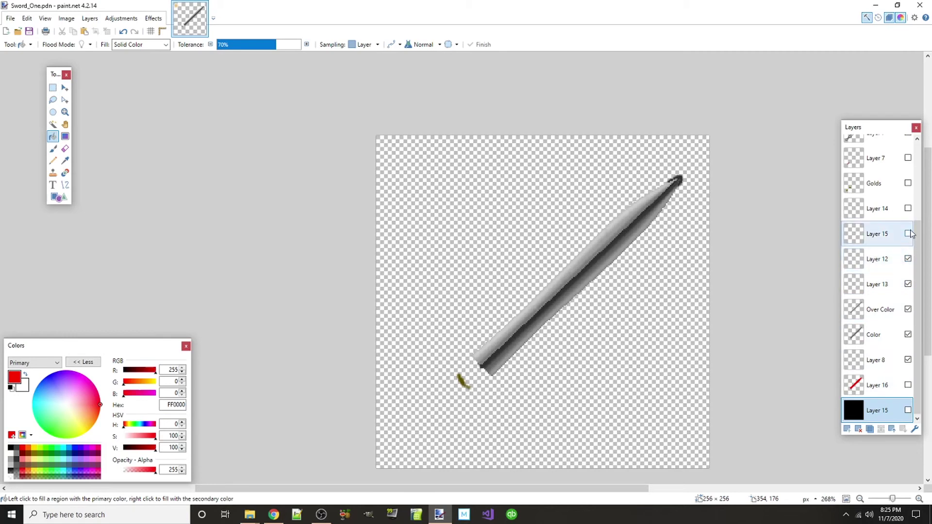
pyautogui.click(907, 234)
pyautogui.click(907, 209)
# Show Golds, both Layer 7s, Layer 10, Layer 11 and Layer 9.
pyautogui.click(907, 183)
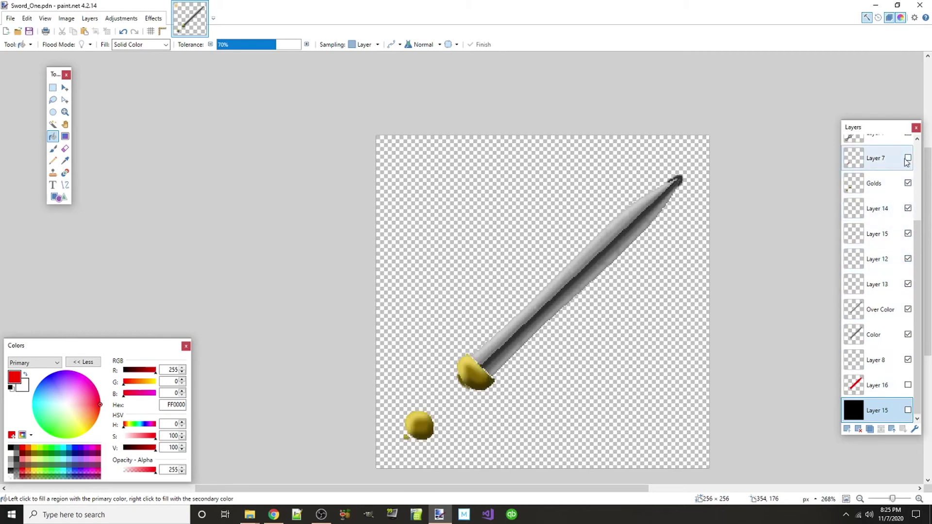
pyautogui.click(907, 158)
pyautogui.scroll(2, 890, 324)
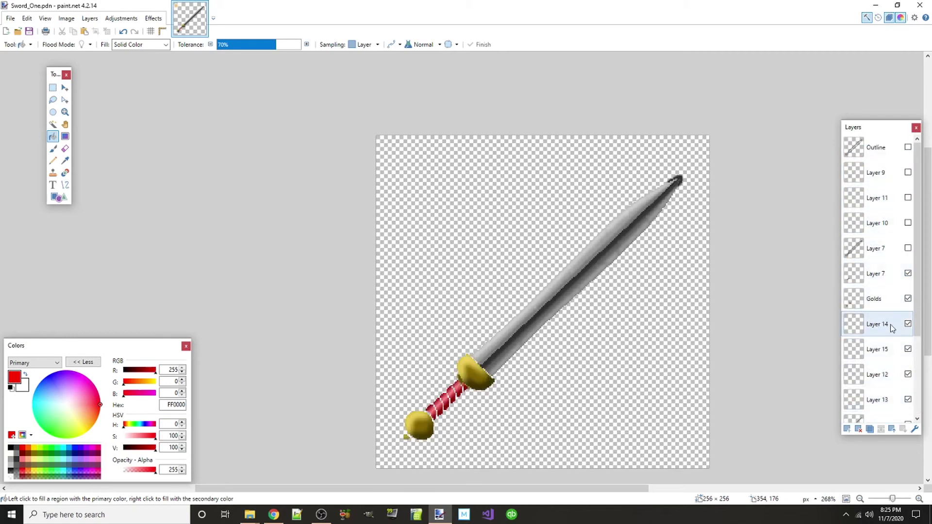
pyautogui.click(907, 248)
pyautogui.click(908, 223)
pyautogui.click(908, 197)
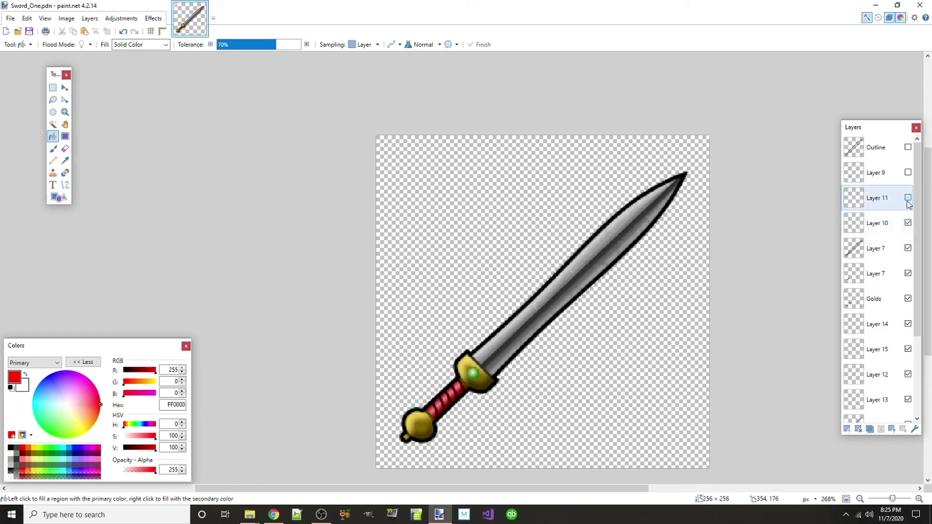
pyautogui.click(907, 172)
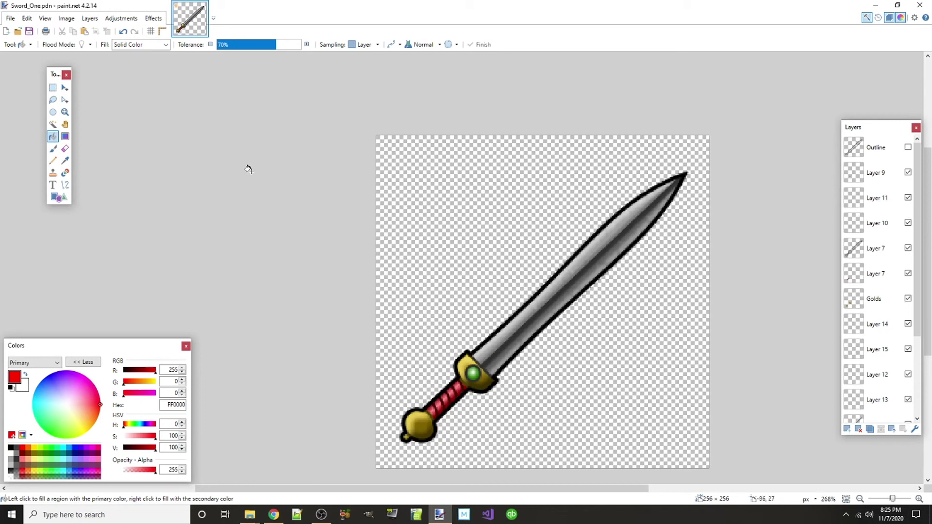
# Make Layer 16 visible again and zoom around the canvas to inspect the sword.
pyautogui.scroll(-3, 883, 322)
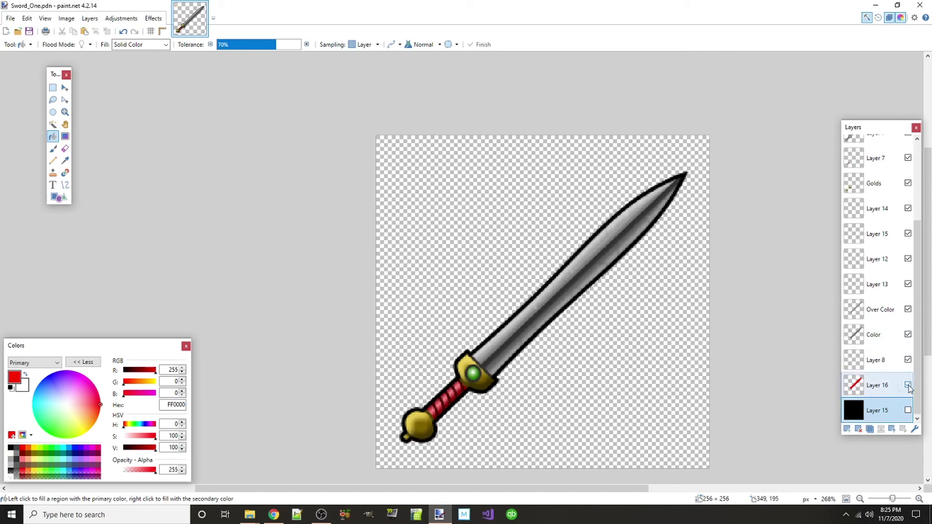
pyautogui.click(907, 385)
pyautogui.moveTo(898, 386); pyautogui.dragTo(854, 398)
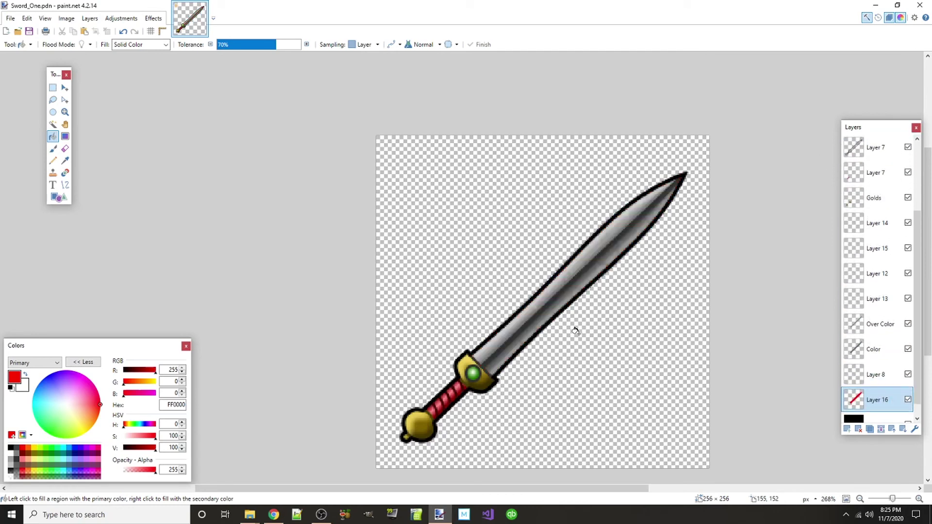
pyautogui.scroll(-3, 388, 320)
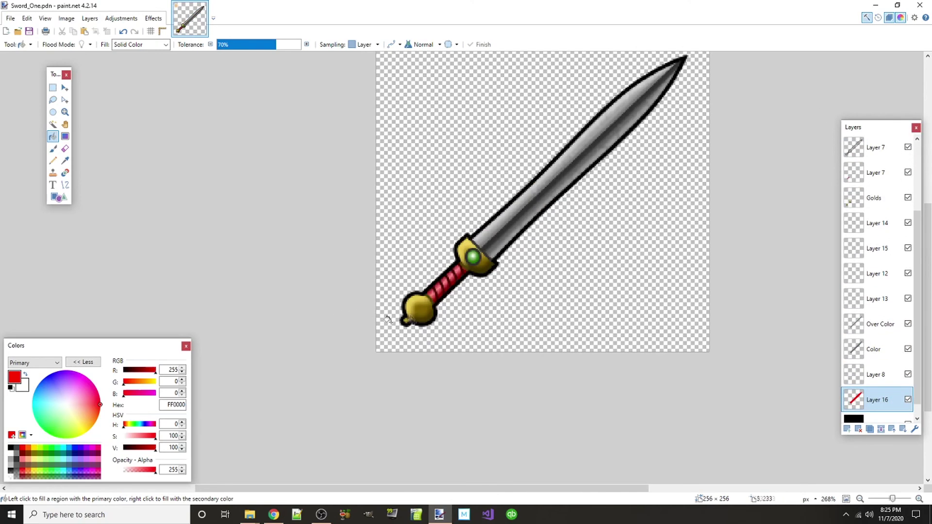
pyautogui.scroll(3, 512, 350)
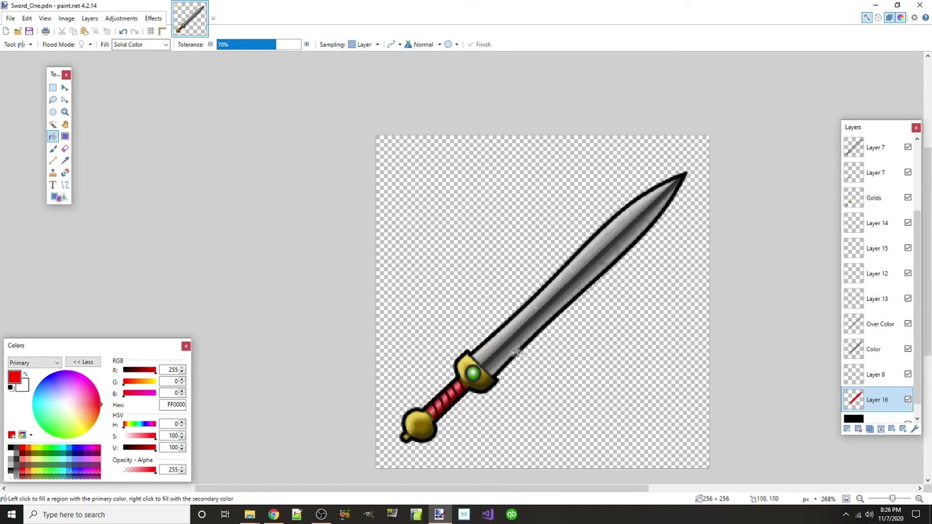
pyautogui.scroll(2, 648, 323)
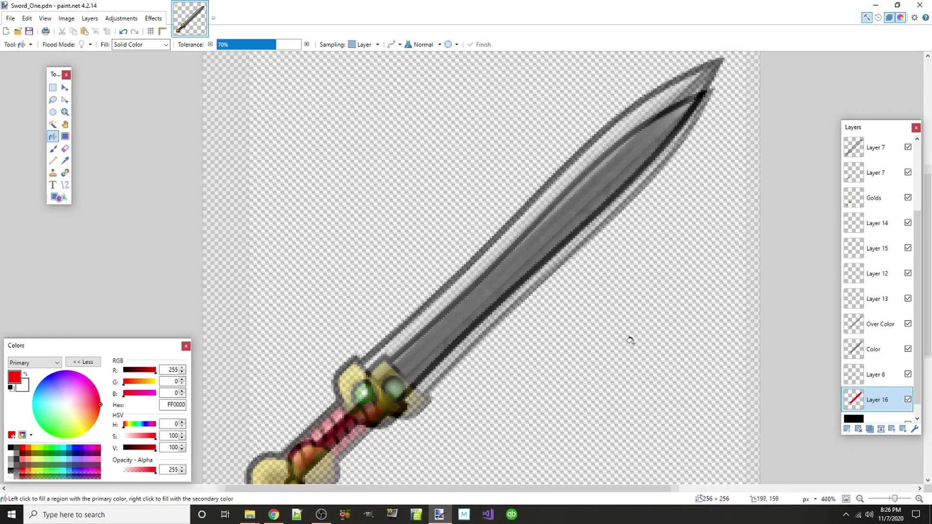
pyautogui.scroll(-3, 630, 358)
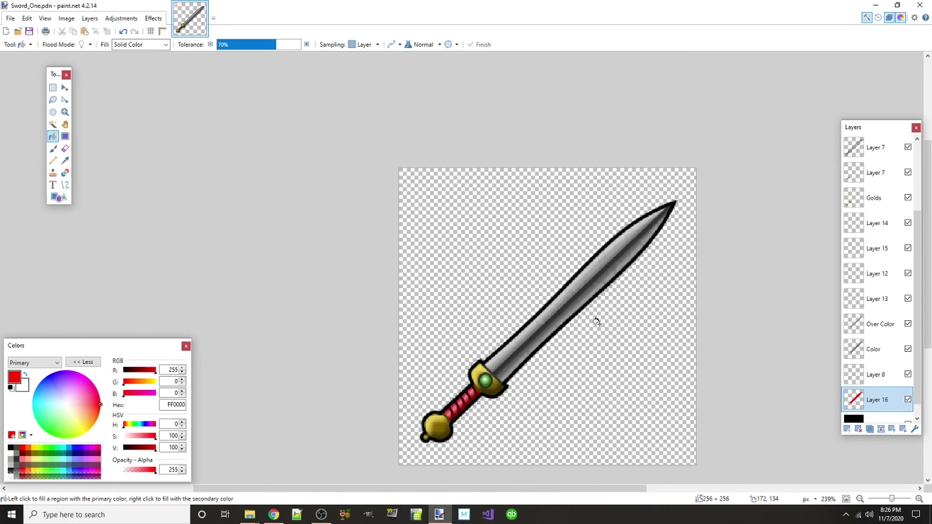
pyautogui.moveTo(613, 488); pyautogui.dragTo(650, 447)
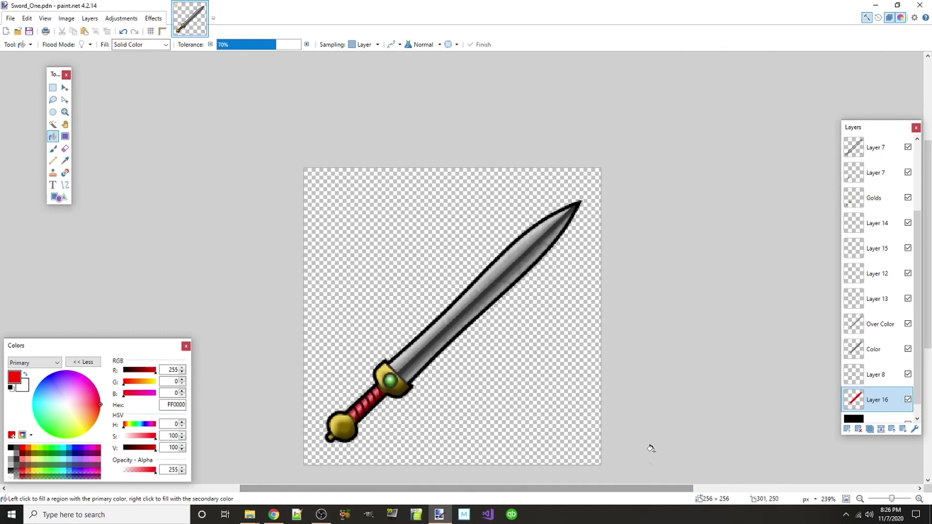